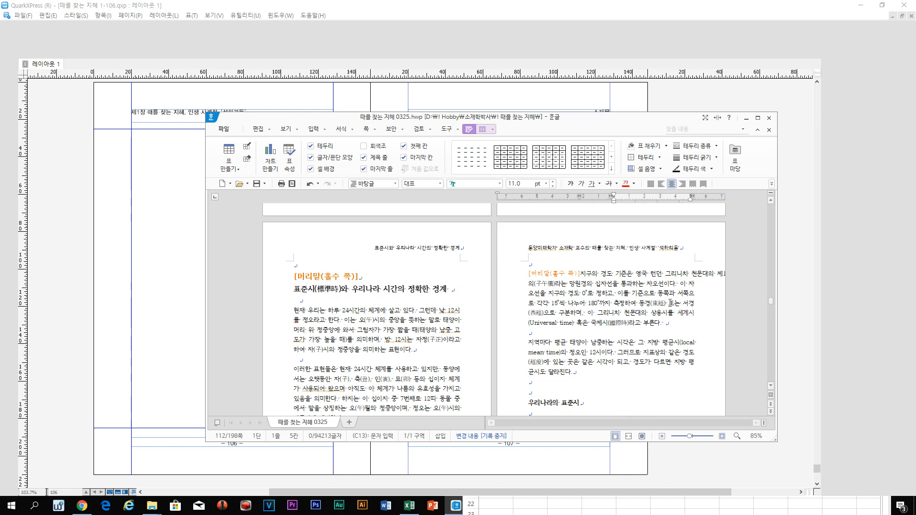
Select the entire three-column 십이지 time and month table on page 112 of the Hangul document
scroll(660, 295, "down", 11)
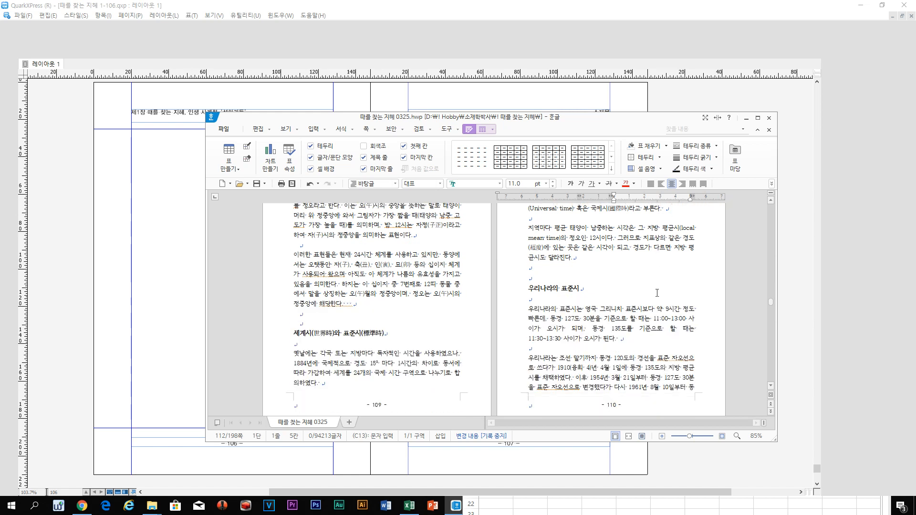
scroll(656, 293, "down", 3)
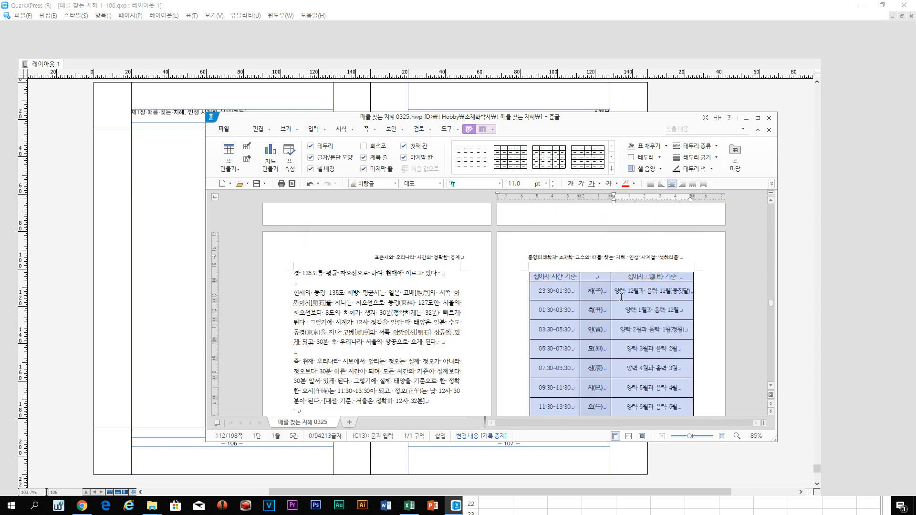
left_click(535, 276)
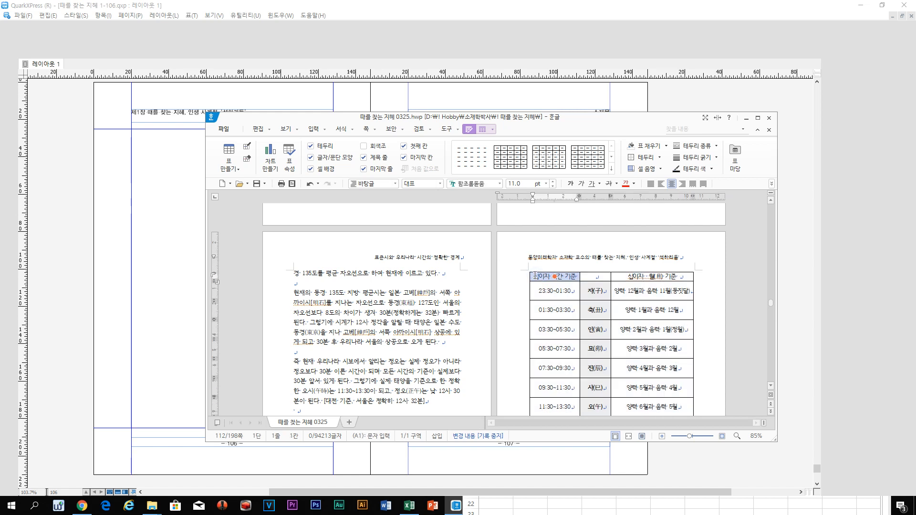
left_click_drag(536, 275, 651, 312)
scroll(649, 334, "down", 3)
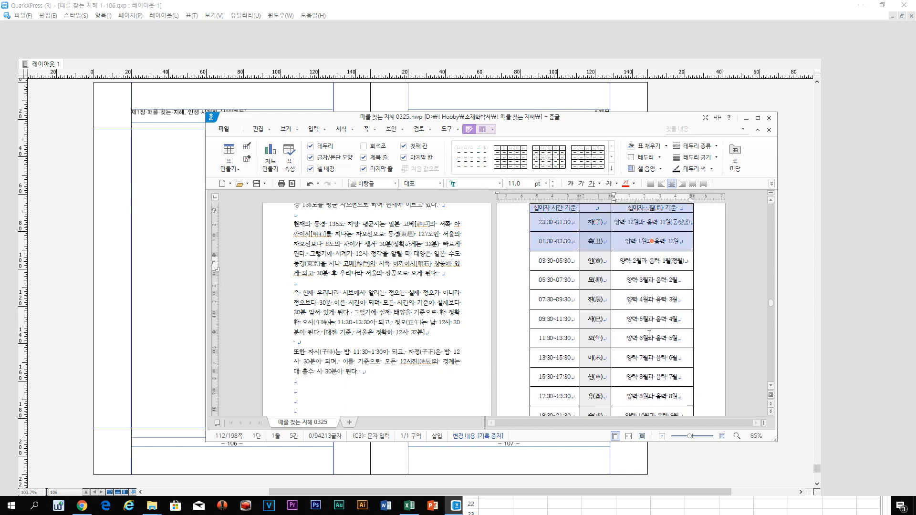
scroll(649, 333, "down", 2)
left_click(684, 389, "shift")
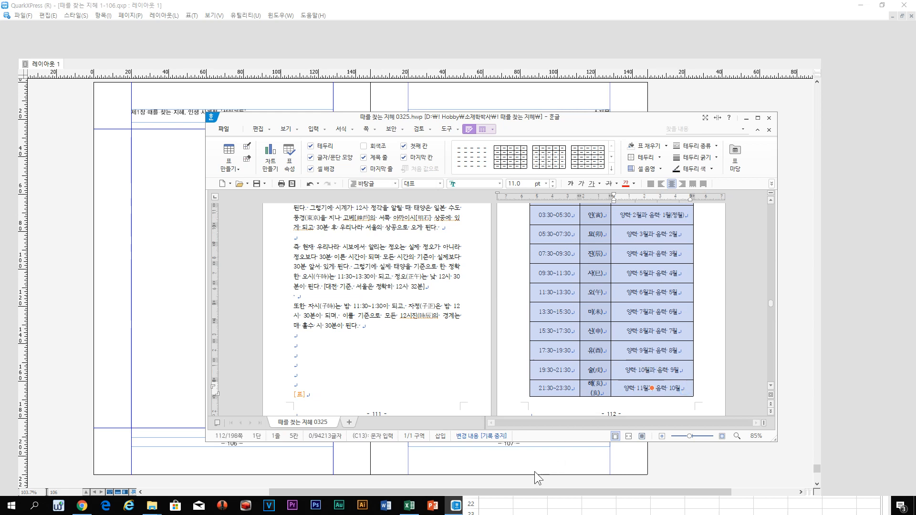
Switch to the Excel workbook and widen columns A to C so each table entry fits on one line
left_click(523, 502)
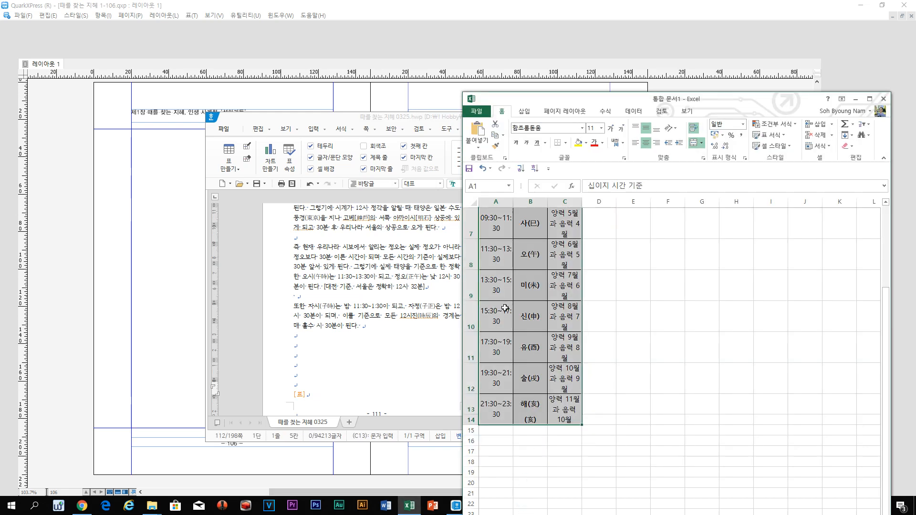
scroll(504, 305, "up", 2)
left_click(491, 224)
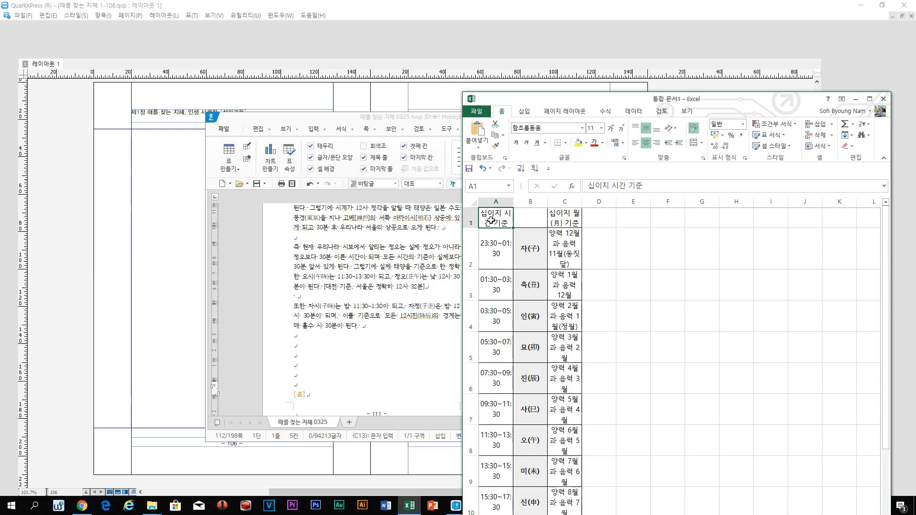
key("ctrl+a")
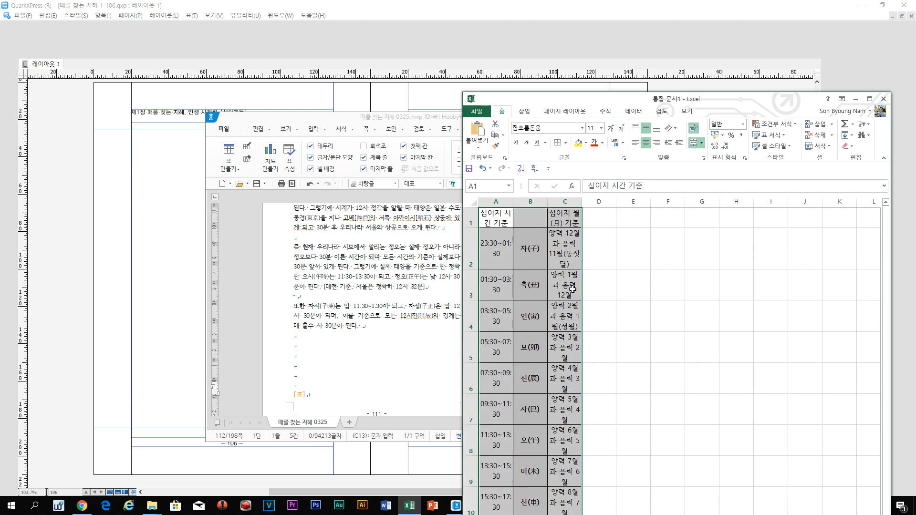
left_click(510, 201)
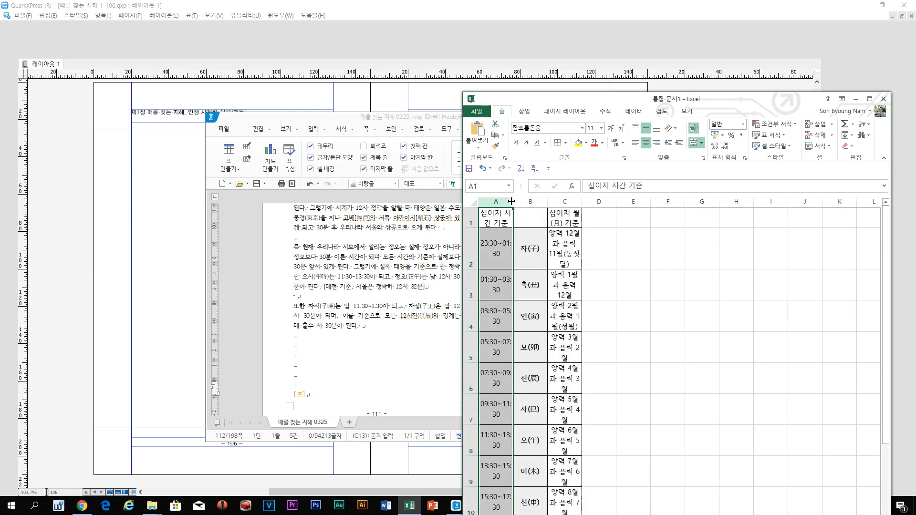
left_click_drag(511, 200, 715, 201)
scroll(687, 235, "down", 3)
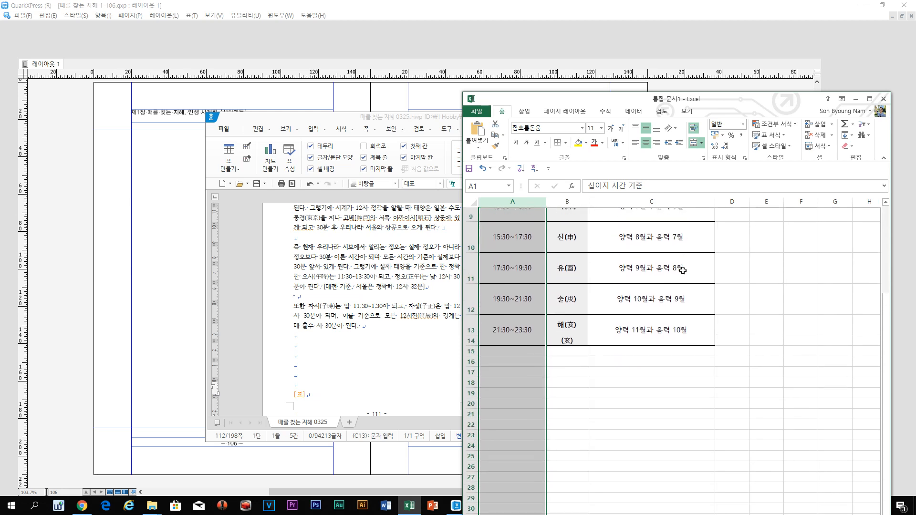
Clear the duplicate (亥) text from cell B14 beneath 해(亥)
left_click(675, 318)
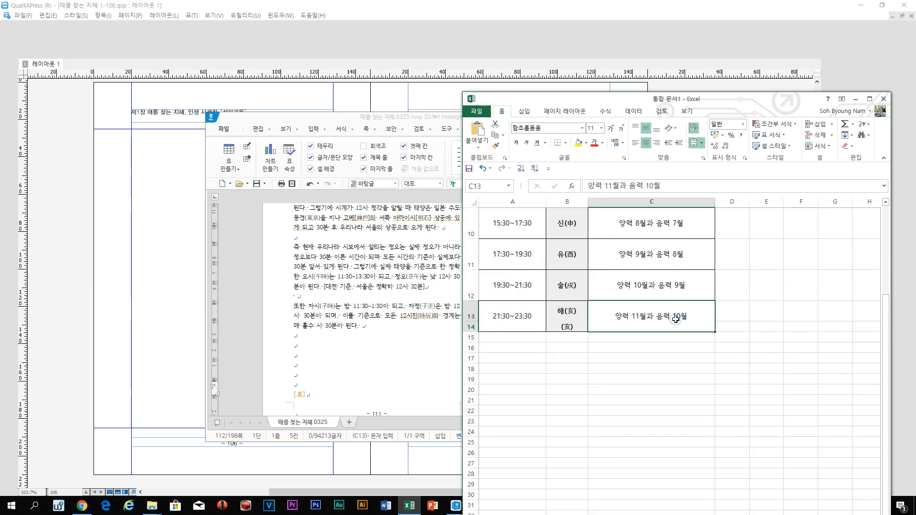
double_click(578, 326)
key("BackSpace")
key("BackSpace")
key("BackSpace")
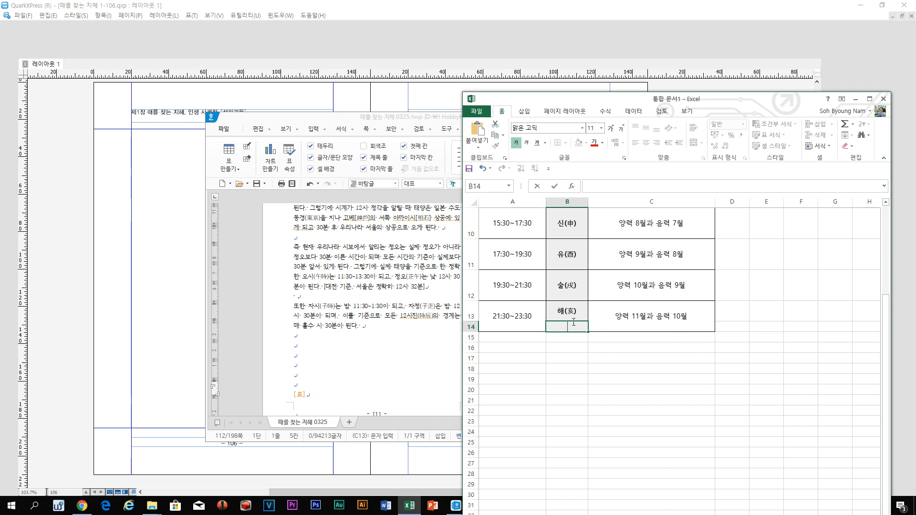
left_click(568, 310)
key("Up")
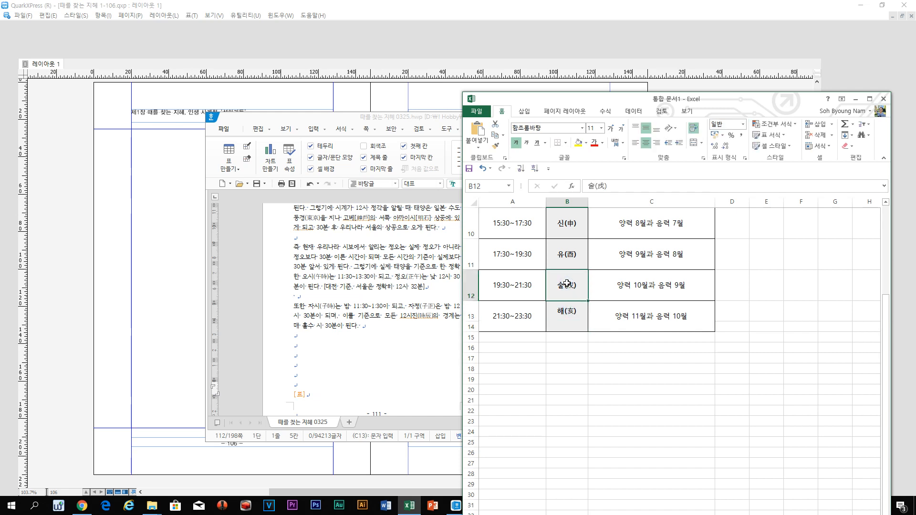
left_click(571, 312)
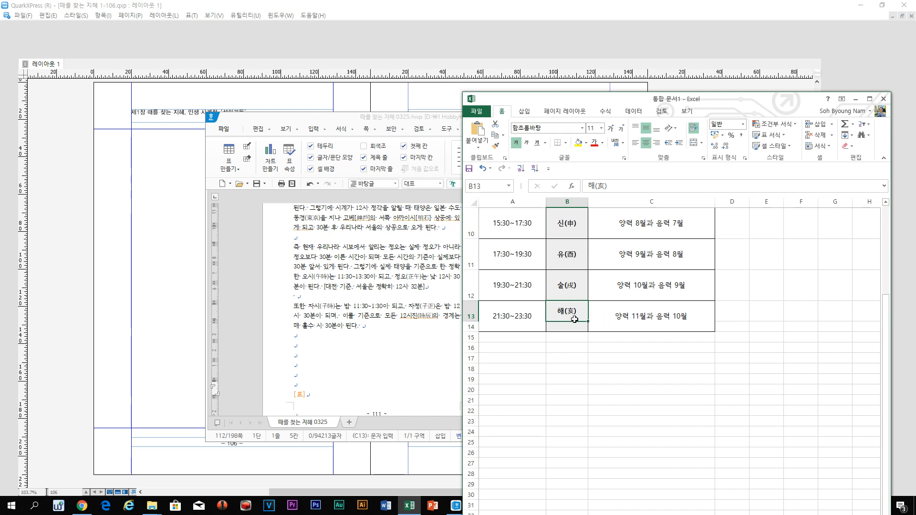
left_click(471, 307)
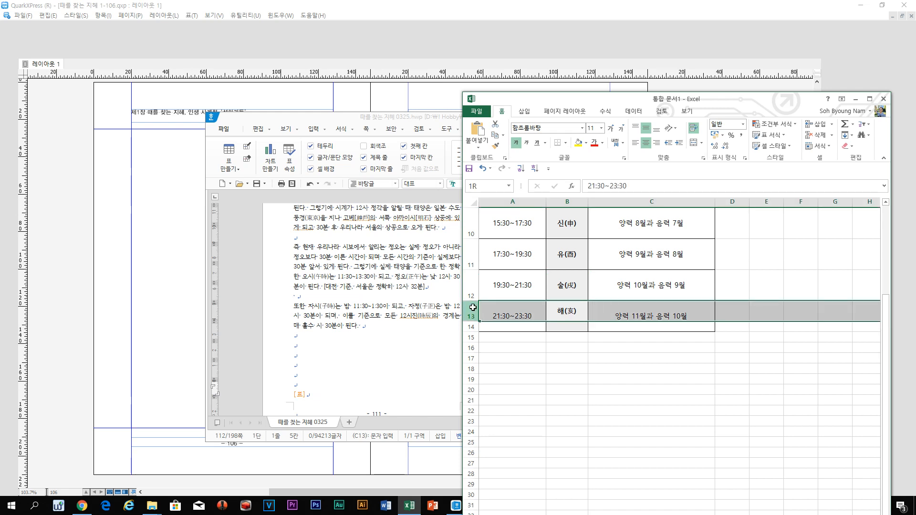
right_click(475, 309)
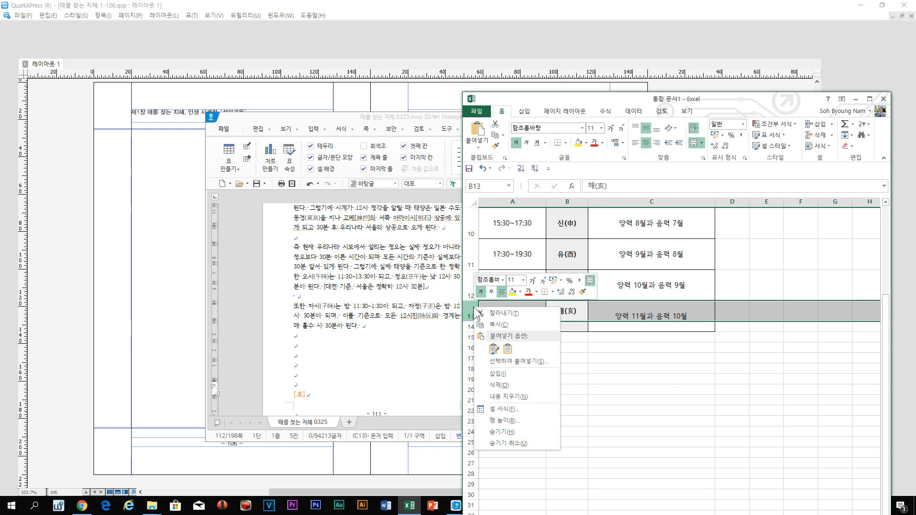
left_click(571, 338)
left_click(557, 316)
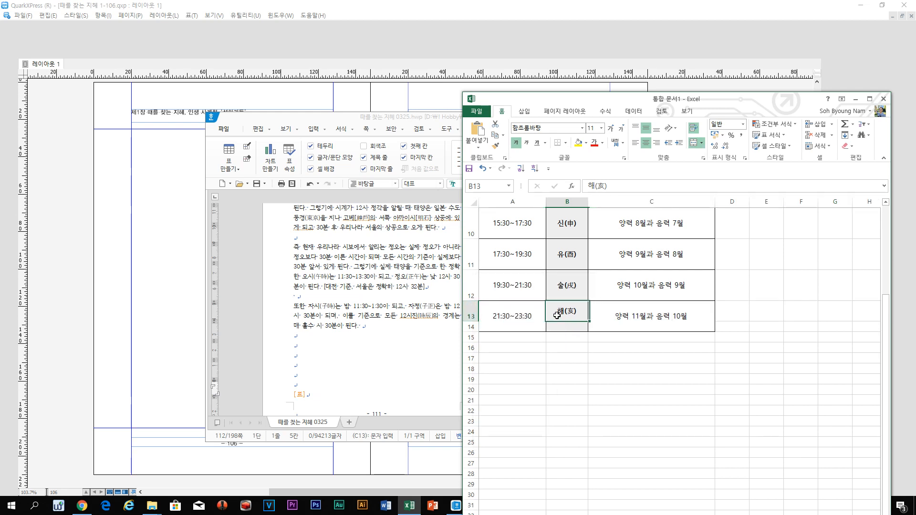
left_click(629, 313)
left_click(526, 313)
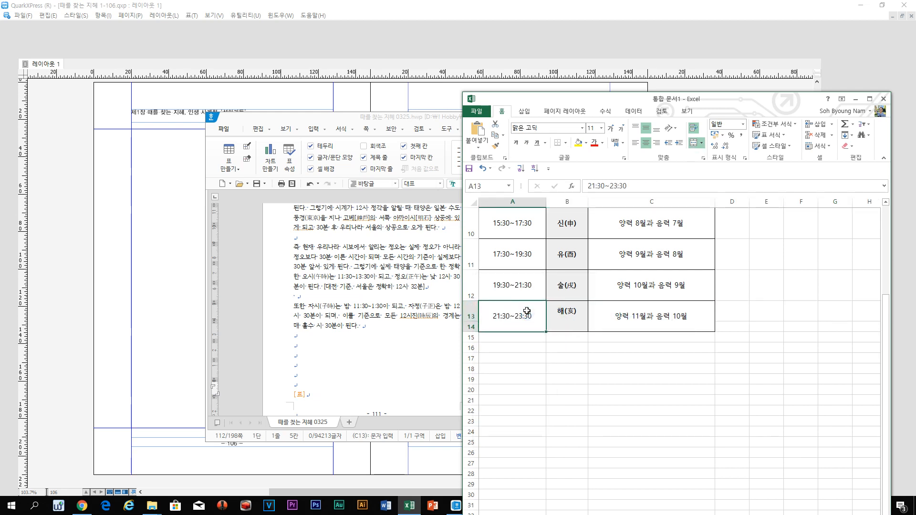
Copy the whole table in Excel, from the 십이지 시간 기준 heading through the 21:30~23:30 row
left_click(471, 310)
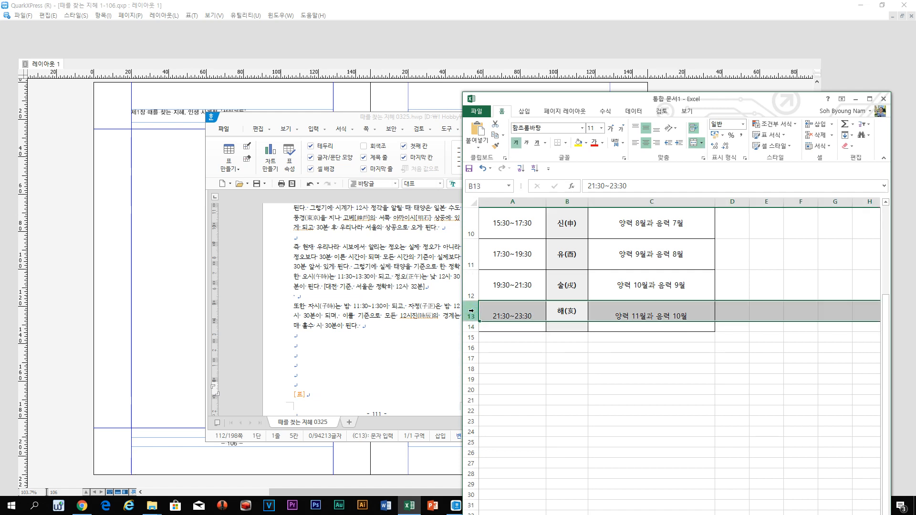
left_click_drag(617, 310, 510, 89)
key("ctrl+c")
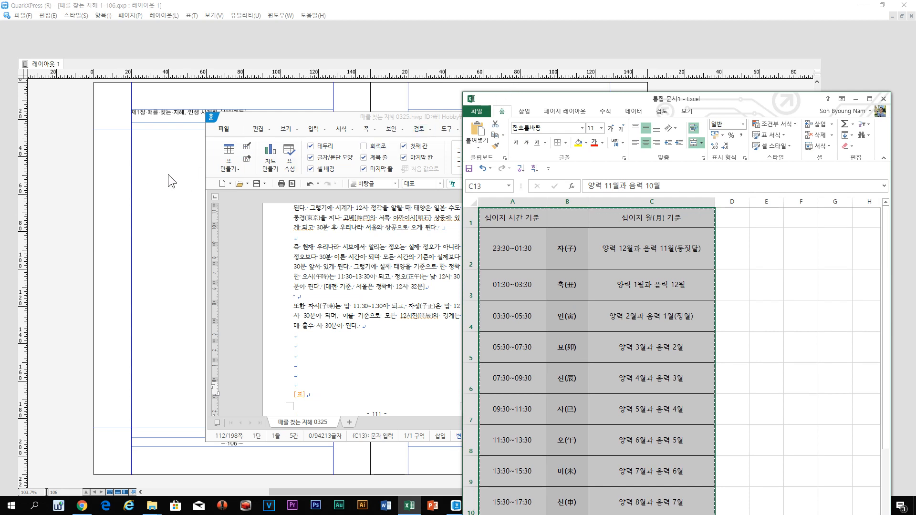
Switch to QuarkXPress, paste the table onto the page 106–107 spread, and reduce its height to fit the page
left_click(112, 148)
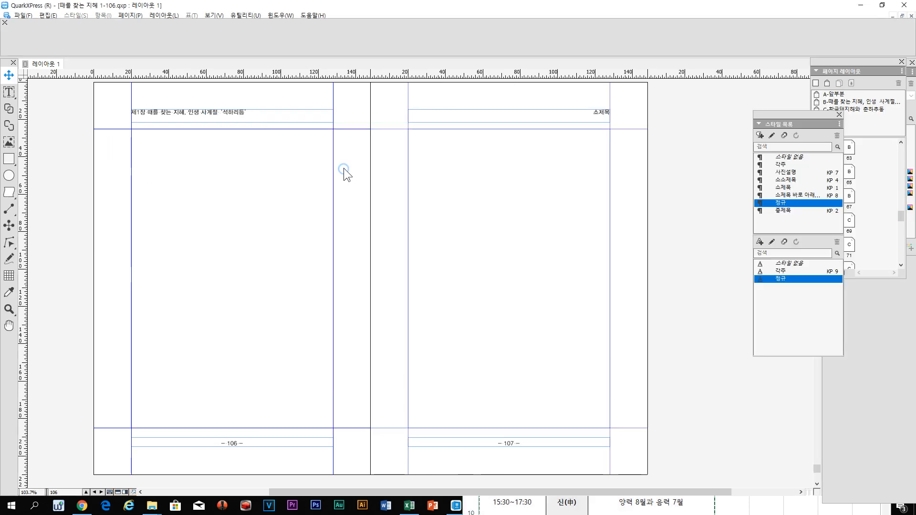
key("ctrl+v")
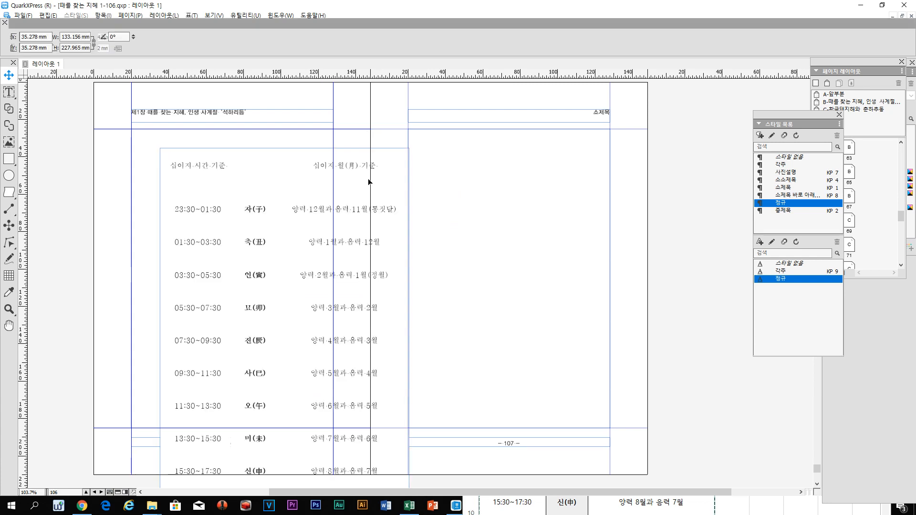
left_click_drag(339, 164, 372, 139)
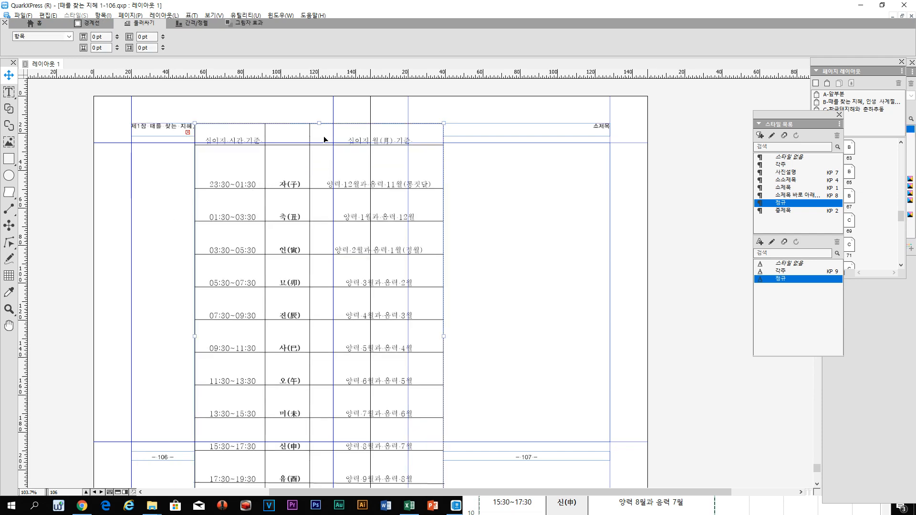
mouse_move(319, 123)
left_mouse_down()
mouse_move(326, 218)
mouse_move(333, 121)
left_mouse_up()
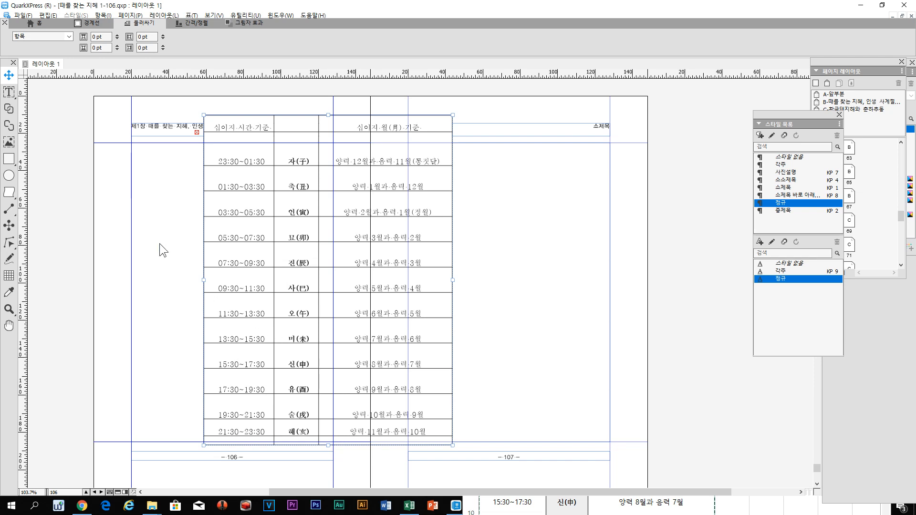
Delete the empty last row below the 21:30~23:30 row of the pasted table
left_click(9, 91)
left_click(248, 440)
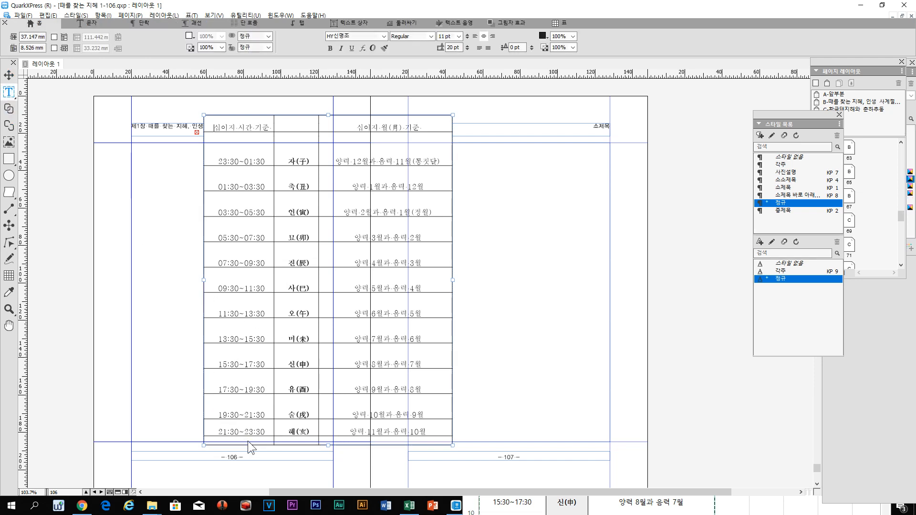
left_click_drag(249, 439, 314, 445)
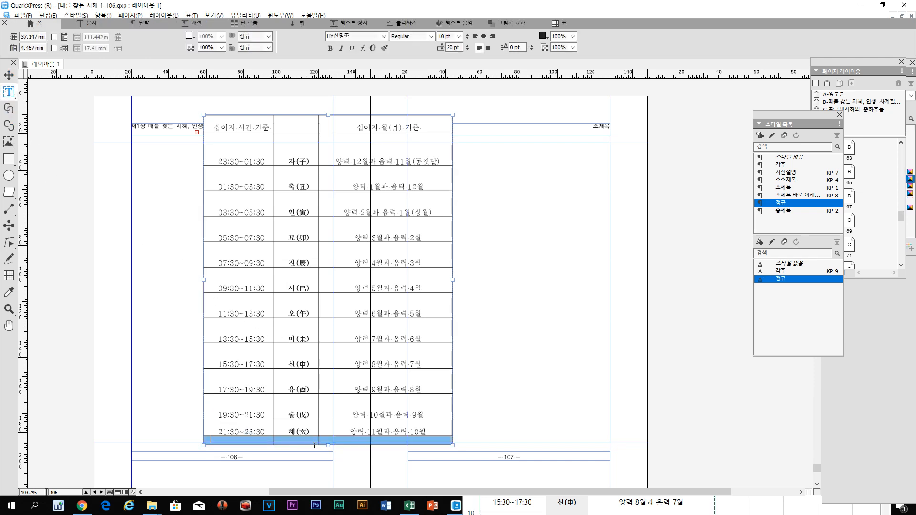
right_click(351, 440)
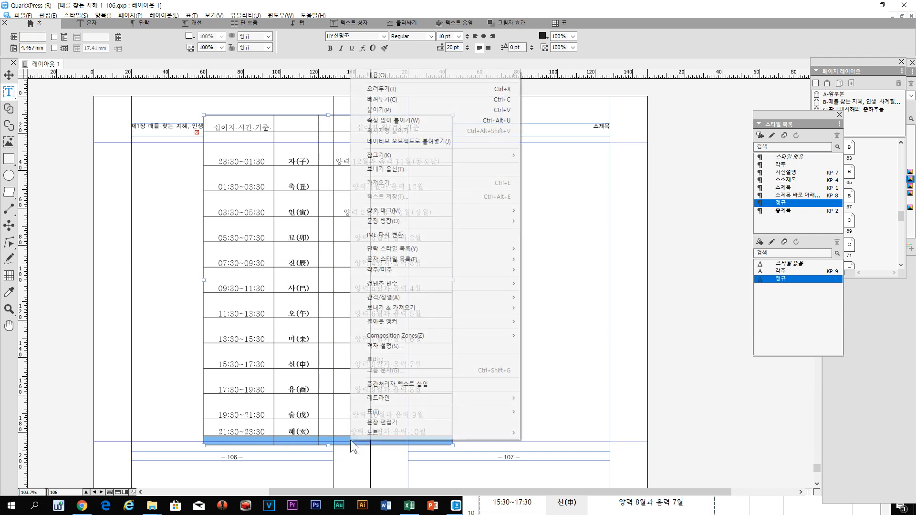
mouse_move(413, 410)
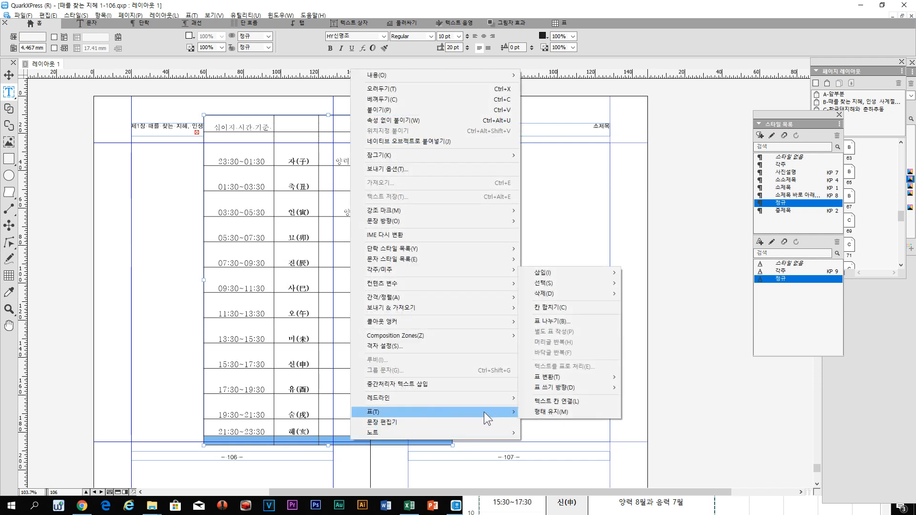
mouse_move(584, 296)
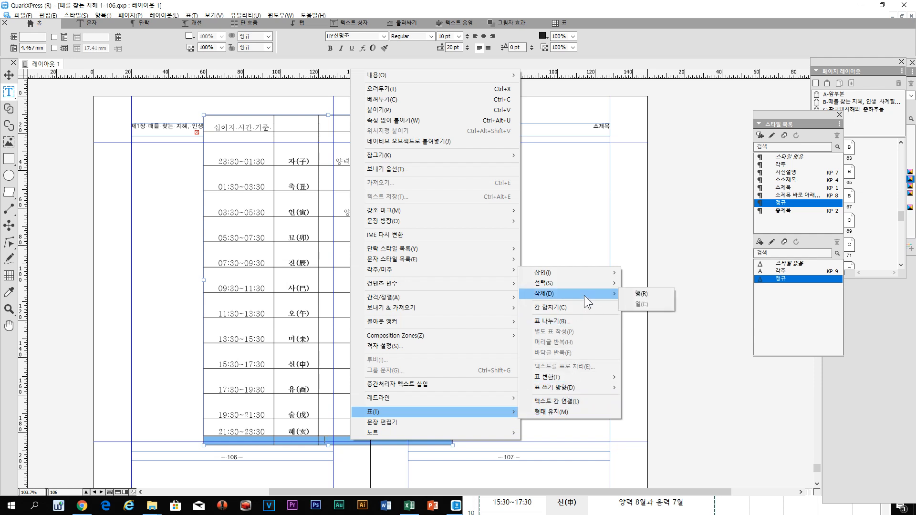
left_click(638, 294)
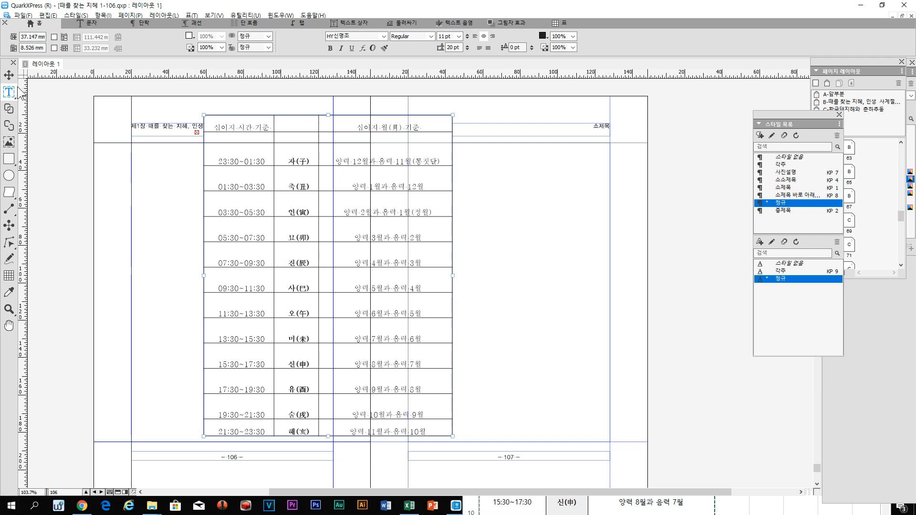
Move the table onto page 106 and resize it to fill the area between the margin guides
left_click(9, 75)
left_click_drag(294, 127, 225, 159)
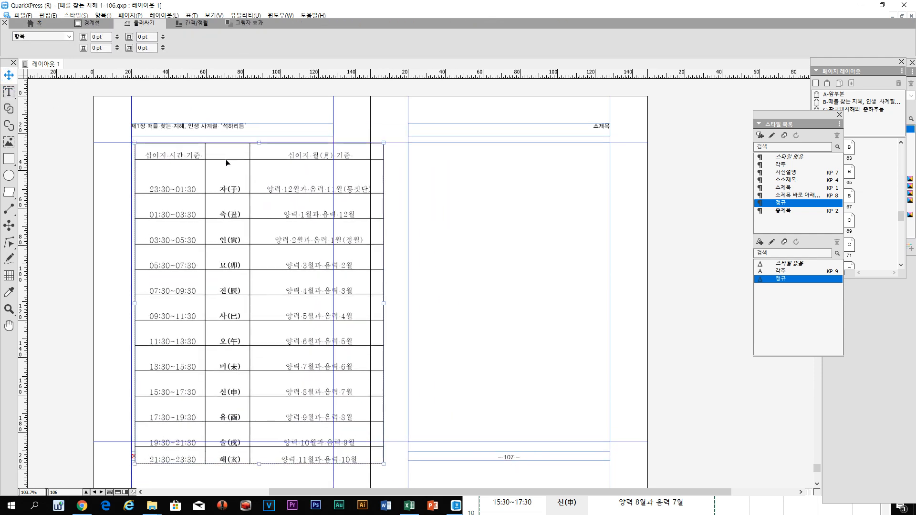
left_click_drag(260, 464, 259, 441)
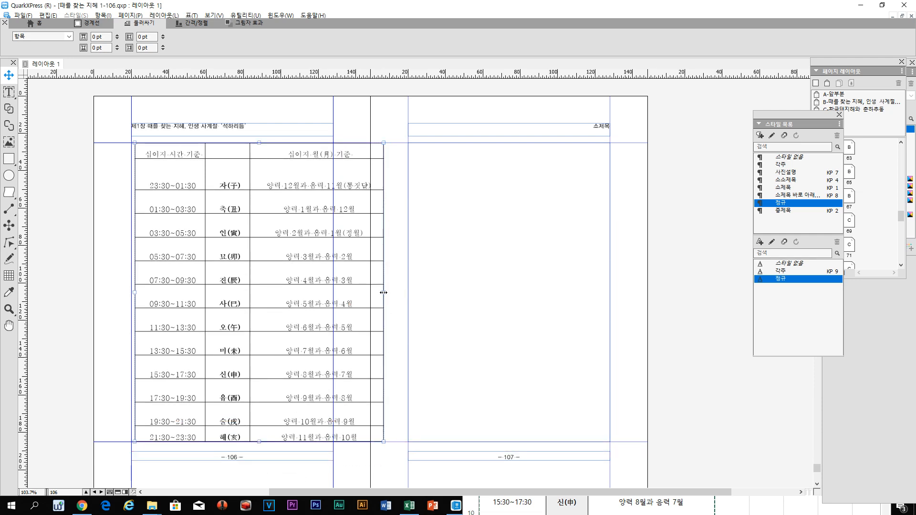
left_click_drag(384, 293, 332, 298)
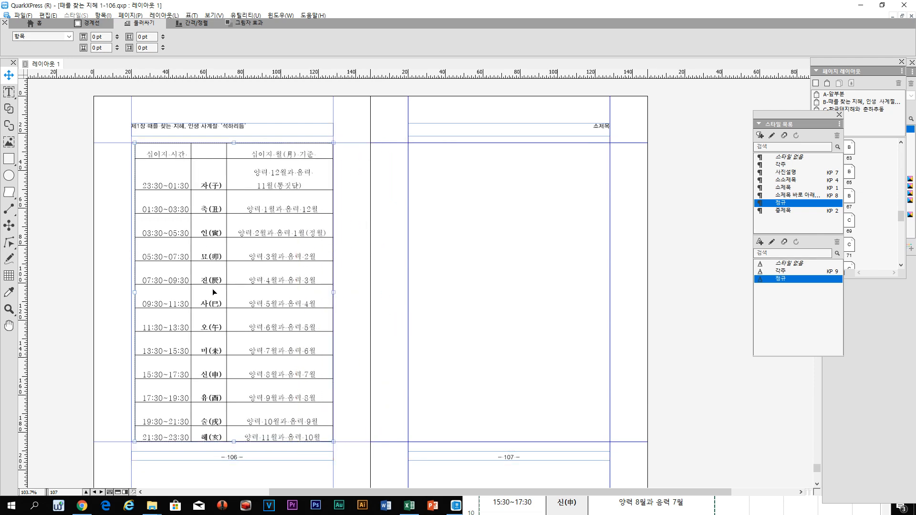
left_click_drag(134, 293, 128, 290)
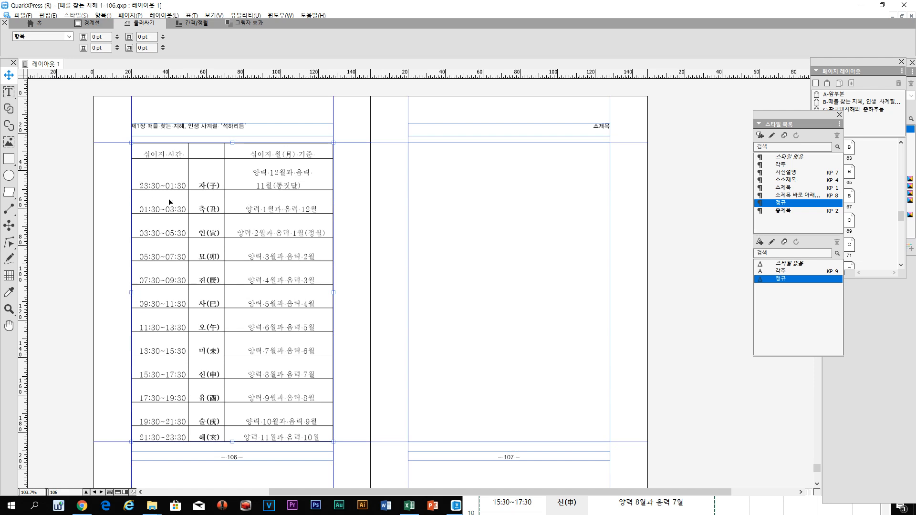
Vertically centre the text in every cell of the 십이지 time and month table on page 106
left_click(8, 92)
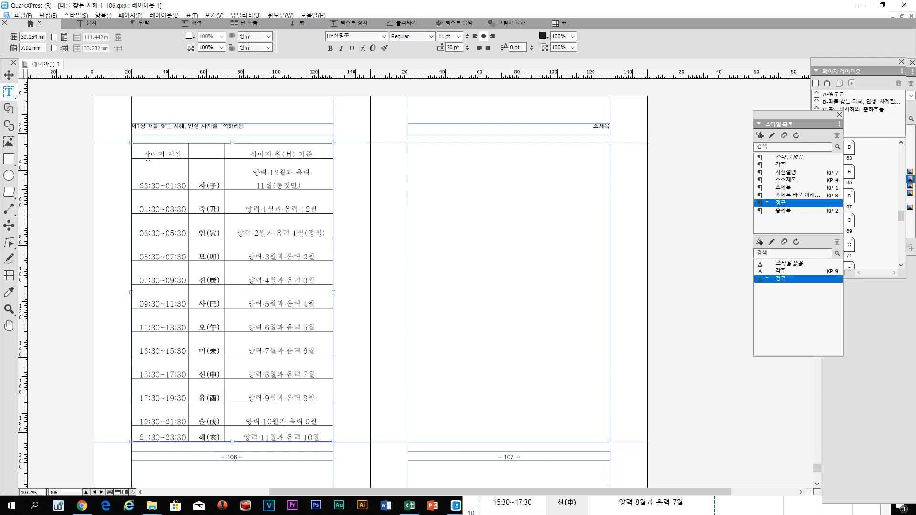
left_click_drag(143, 152, 293, 434)
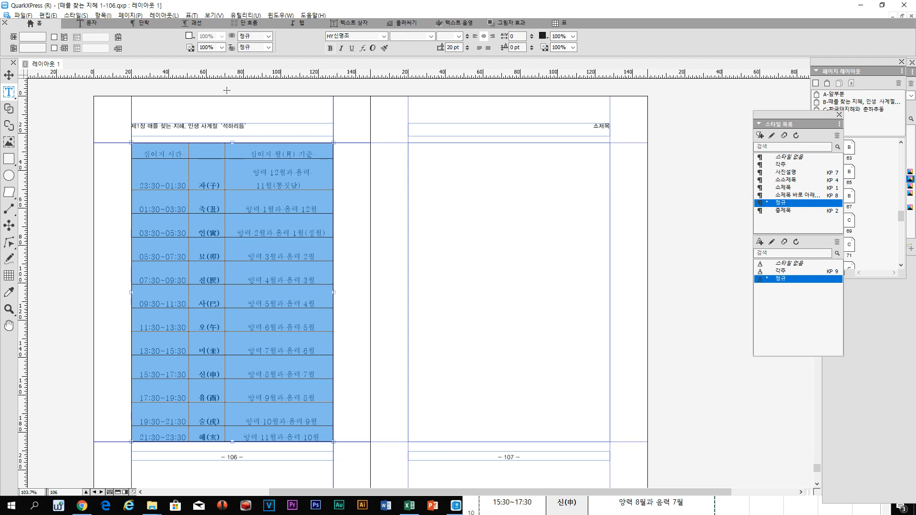
left_click(354, 22)
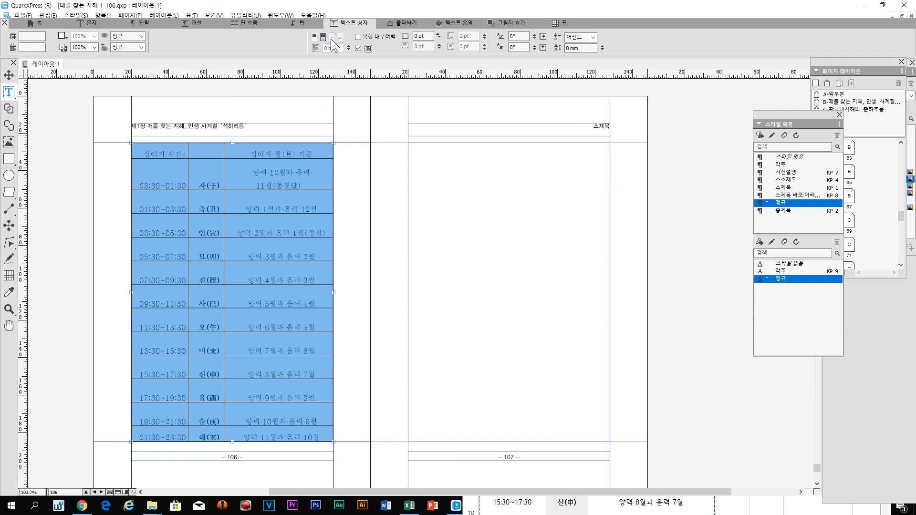
left_click(333, 39)
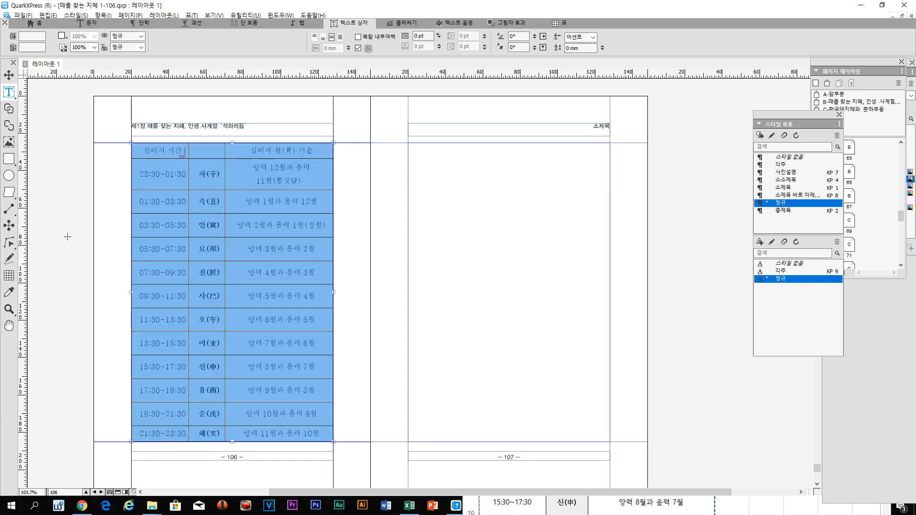
left_click(103, 178)
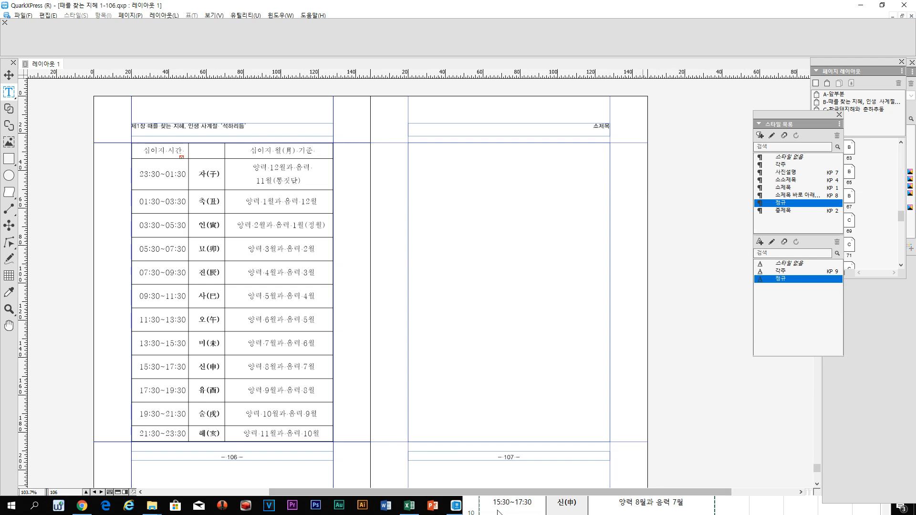
Switch to Hangul, compare the source table's heading and rows with the pasted one, and close the document window
left_click(456, 506)
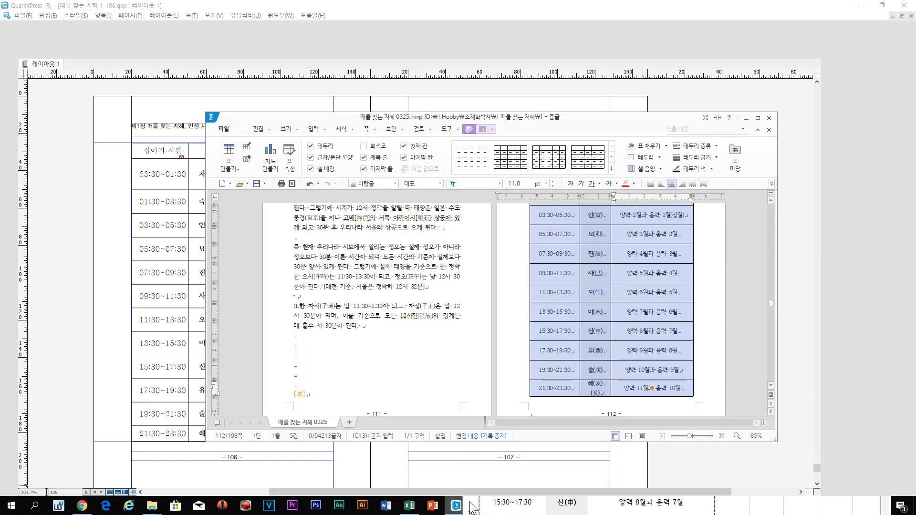
scroll(615, 323, "up", 3)
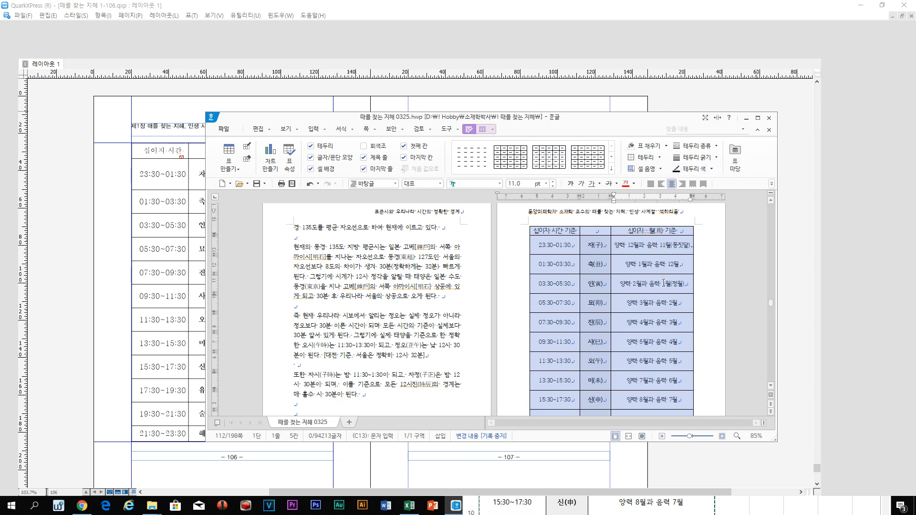
scroll(663, 283, "down", 5)
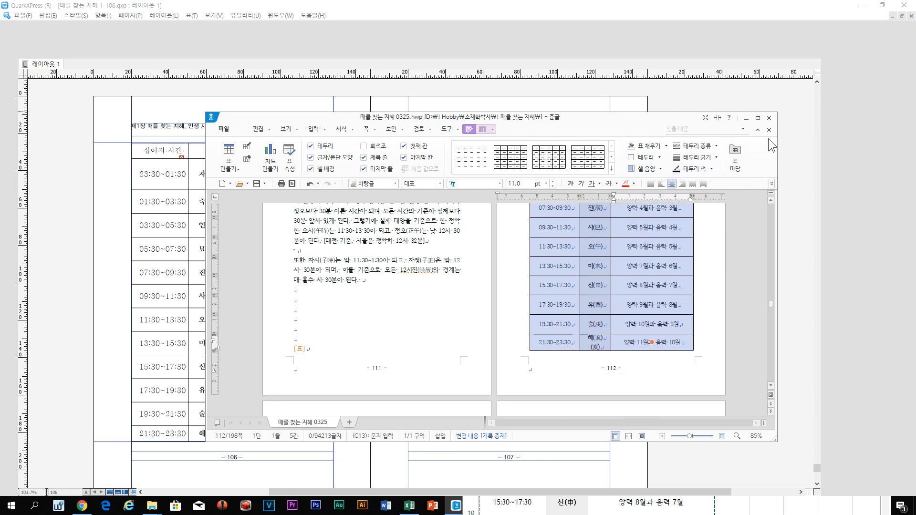
left_click(768, 118)
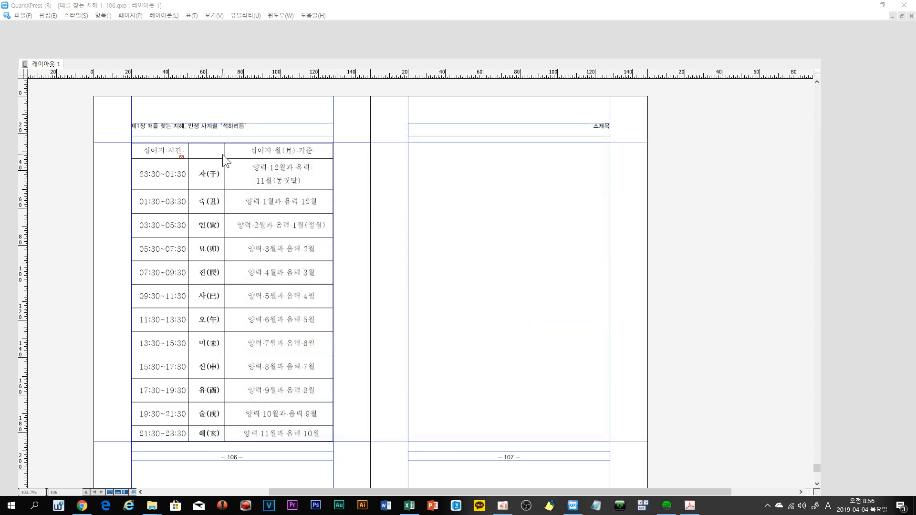
Return to QuarkXPress and adjust the table's column widths, widening the time column while keeping the table within the margins
left_click(173, 153)
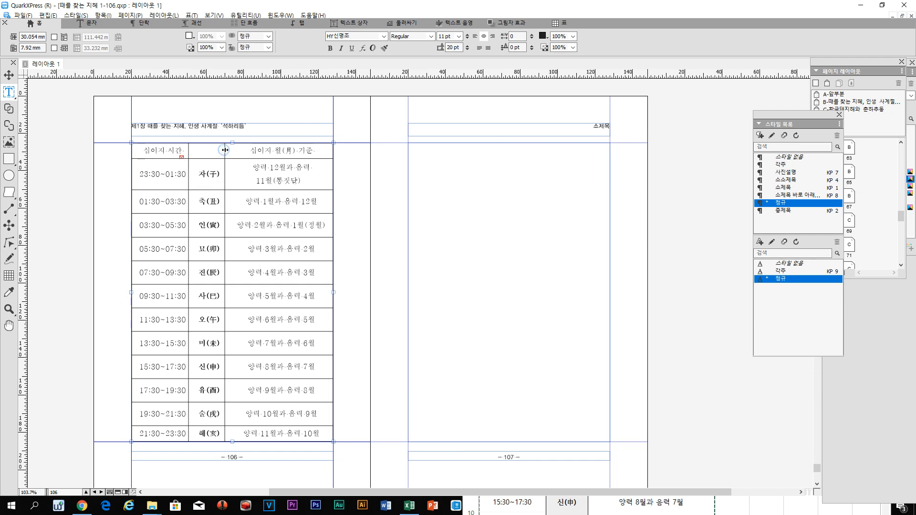
left_click_drag(223, 150, 253, 152)
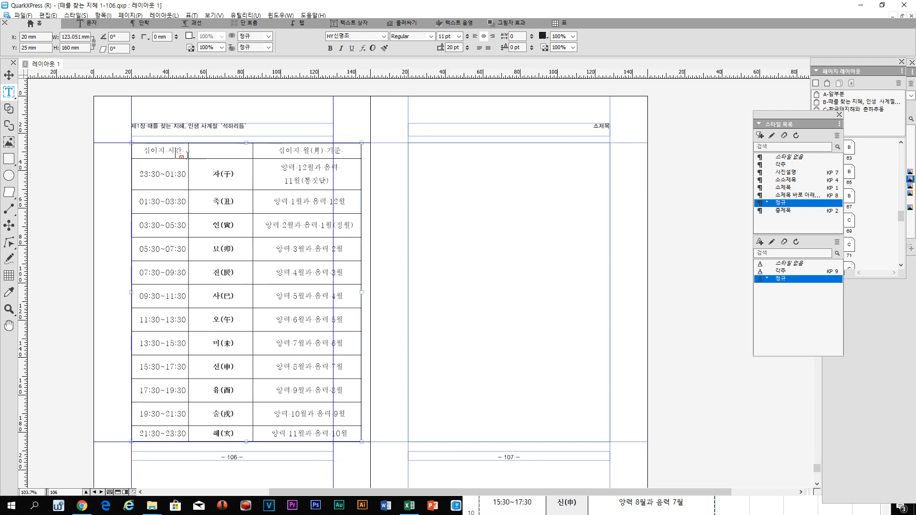
left_click_drag(188, 154, 212, 157)
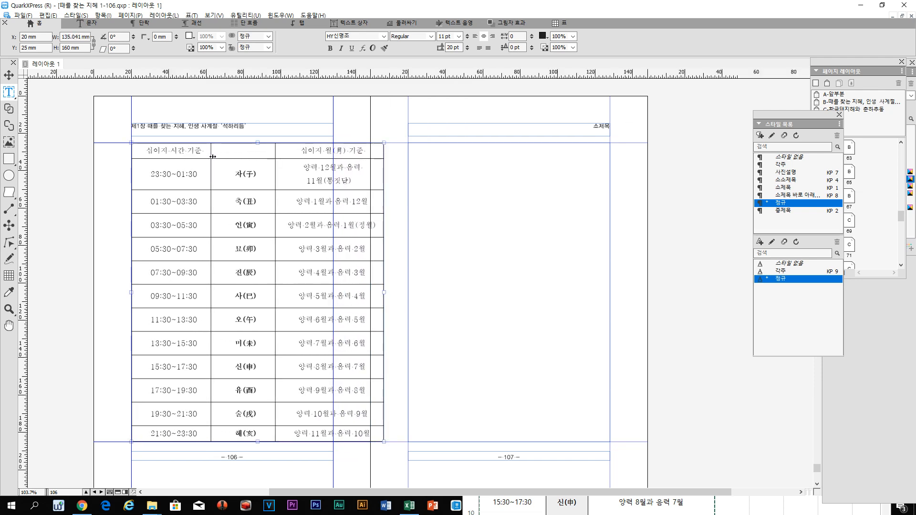
left_click_drag(275, 150, 247, 155)
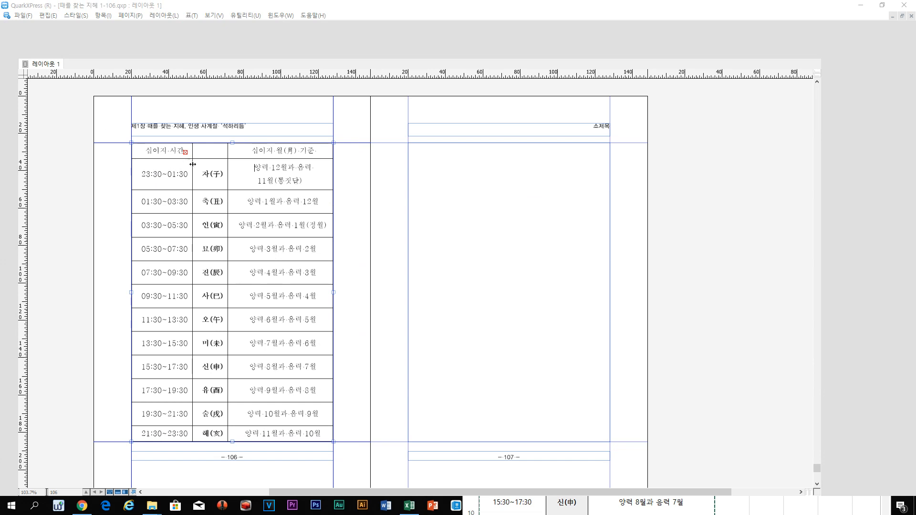
Set the text size of the month column, from the 23:30~01:30 row through the last row, to 10 pt
left_click(170, 172)
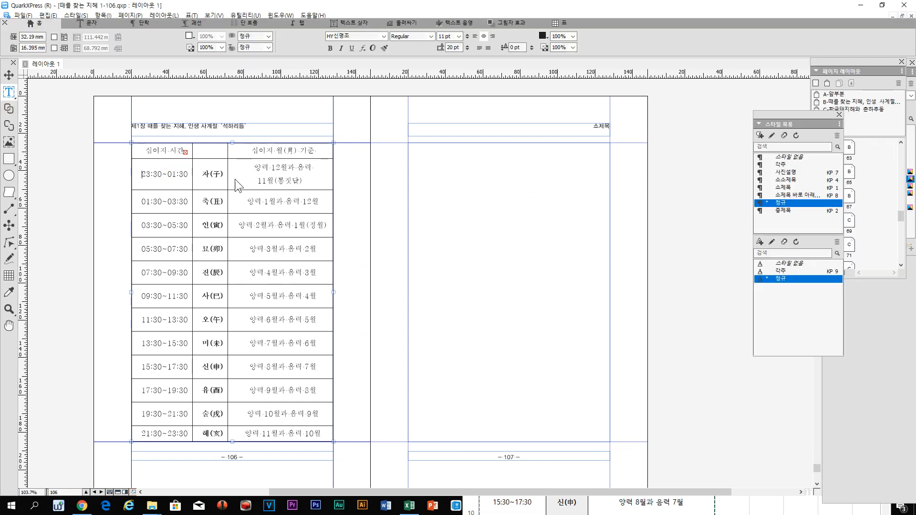
left_click(256, 165)
left_click_drag(255, 168, 302, 428)
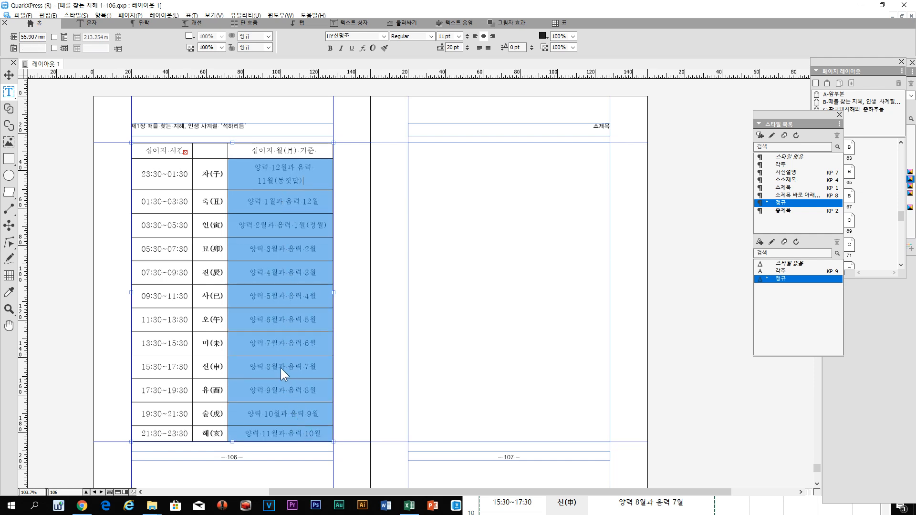
left_click(458, 36)
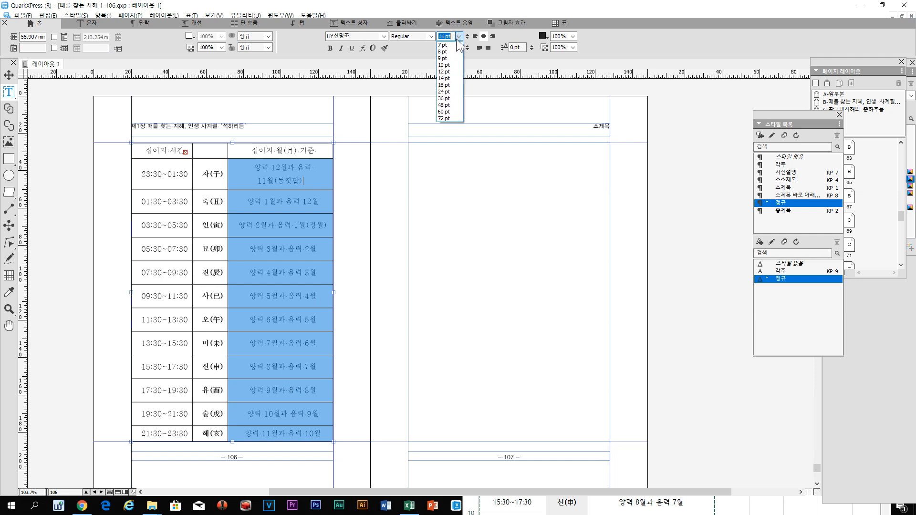
left_click(447, 64)
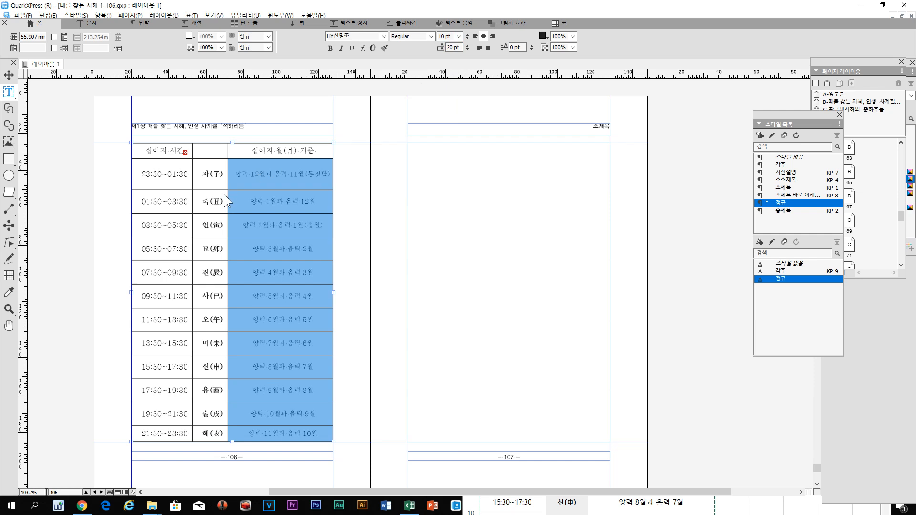
Reduce the height of the 23:30~01:30 row and slightly increase the height of the last row
left_click_drag(209, 191, 210, 180)
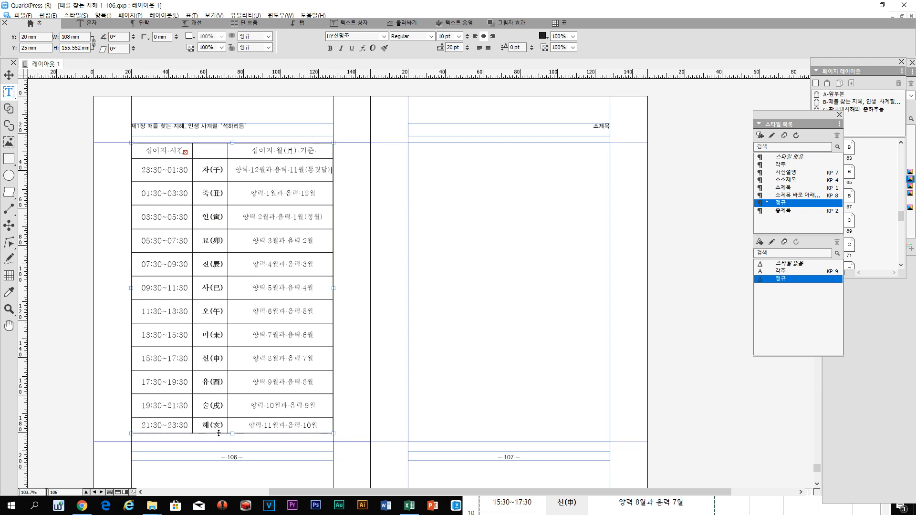
left_click_drag(218, 433, 220, 438)
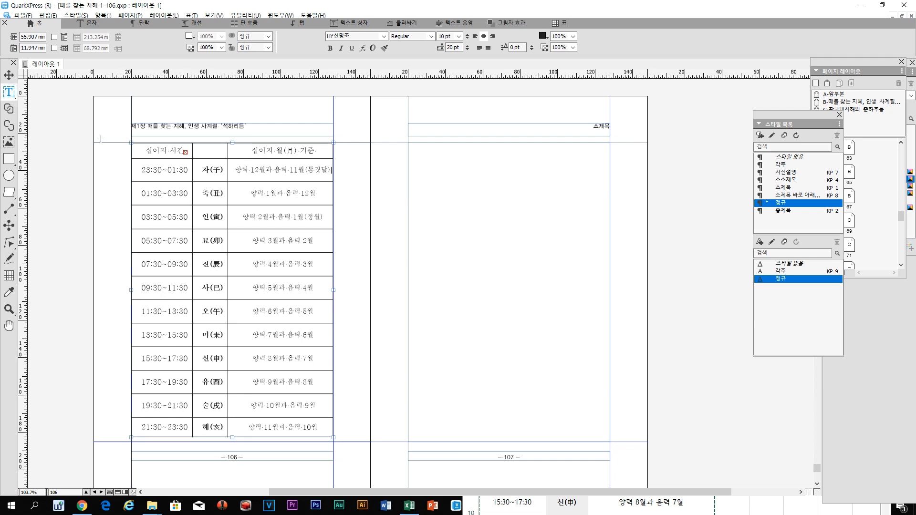
Tighten the time column's heading text so that the full 십이지 시간 기준 fits in its cell
left_click(153, 151)
left_click_drag(144, 151, 186, 153)
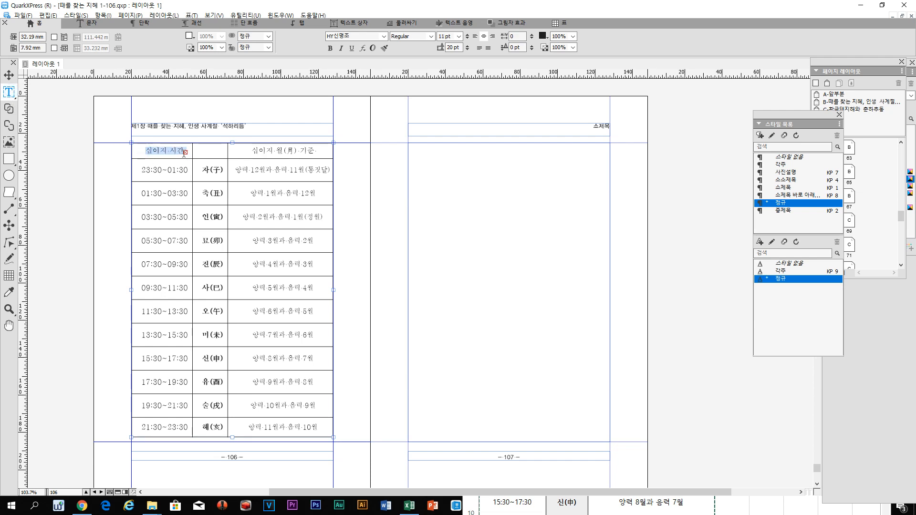
key("ctrl+shift+[")
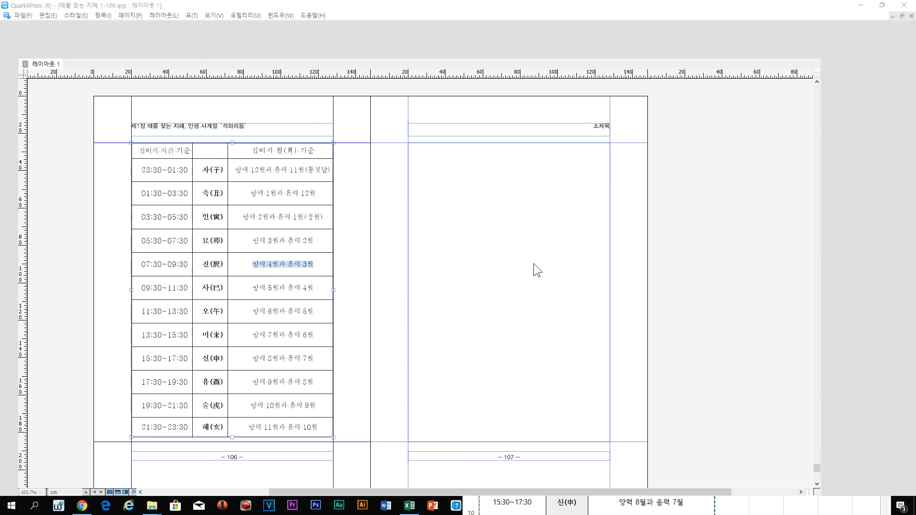
Set the paragraph spacing and first-line indent of all table text to 0 mm and apply the 스타일 없음 paragraph style
left_click(261, 258)
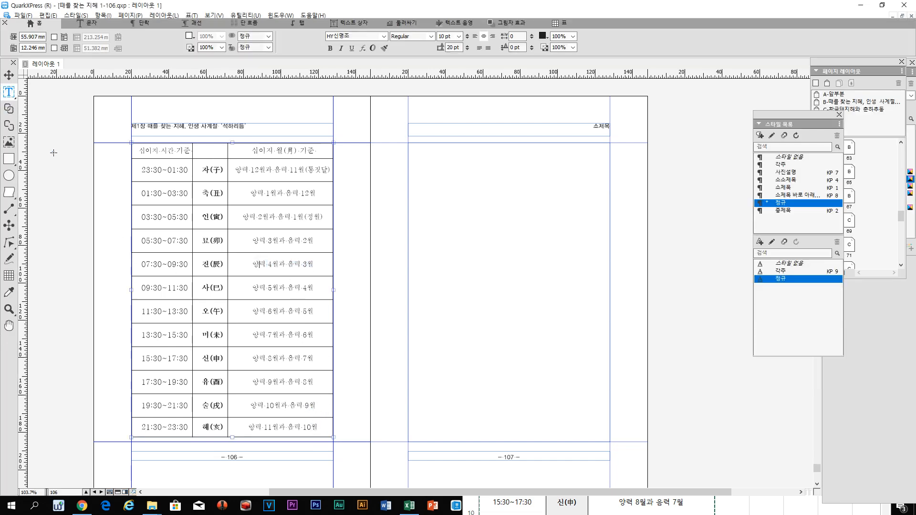
left_click_drag(175, 152, 311, 427)
left_click(141, 151)
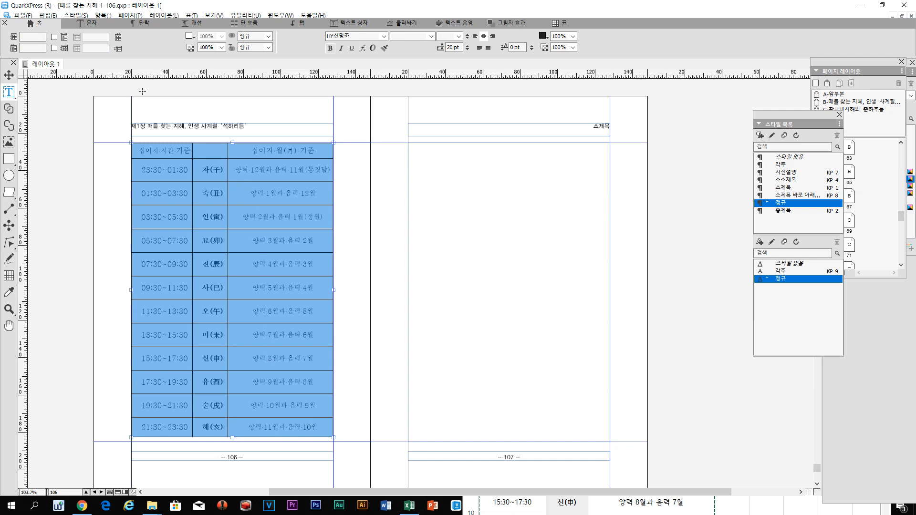
left_click(136, 22)
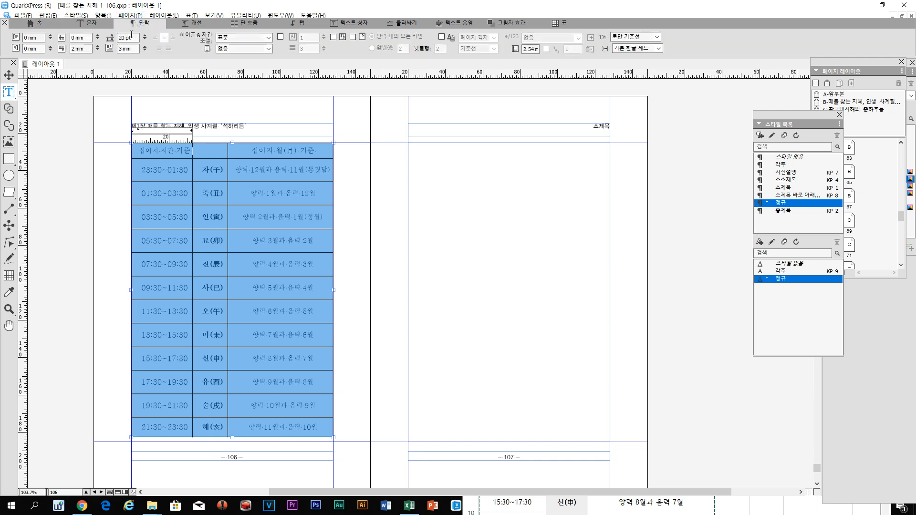
double_click(88, 48)
double_click(134, 48)
type("0")
key("Return")
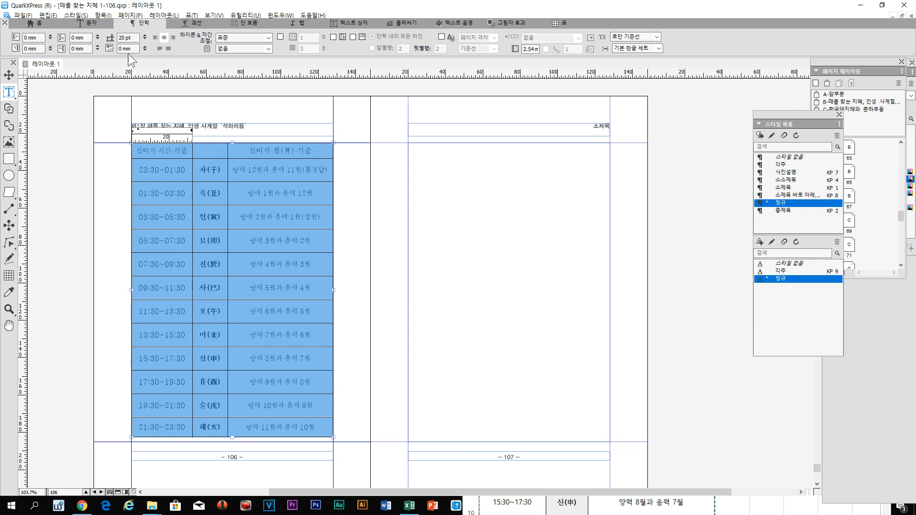
left_click(787, 158)
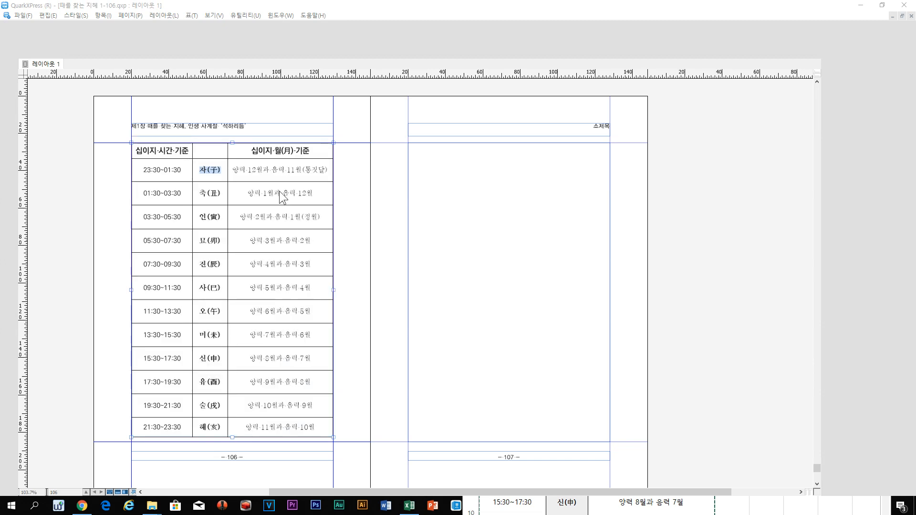
Copy the ~ from the 23:30~01:30 cell and set up a find and replace from ~ to a ~ surrounded by spaces
left_click(162, 171)
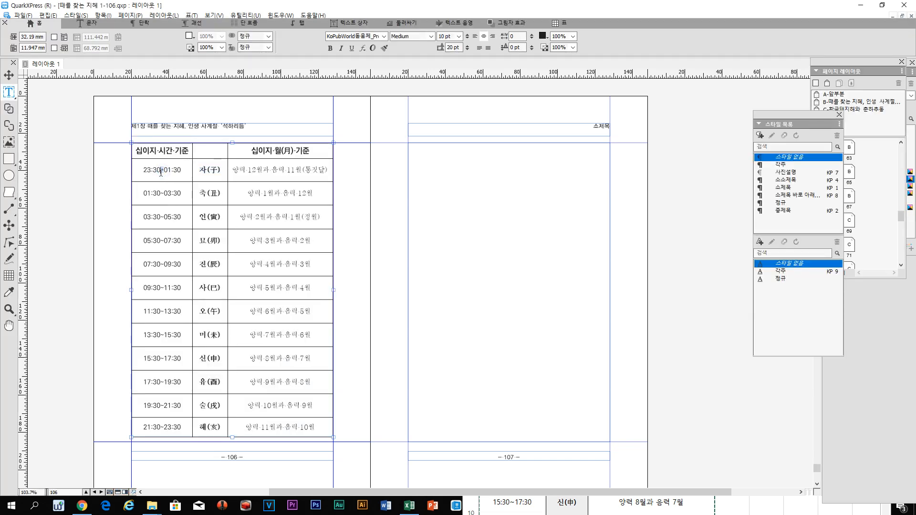
key("ctrl+c")
key("ctrl+f")
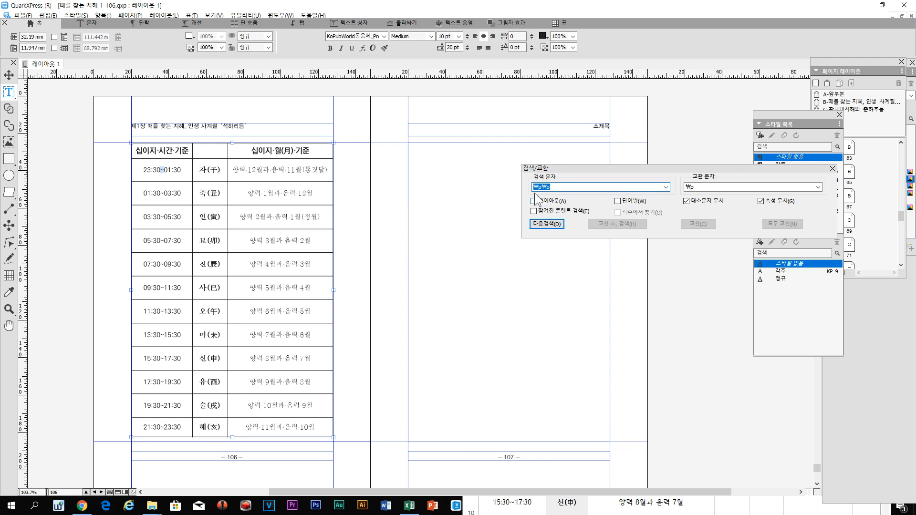
key("ctrl+v")
double_click(694, 187)
key("BackSpace")
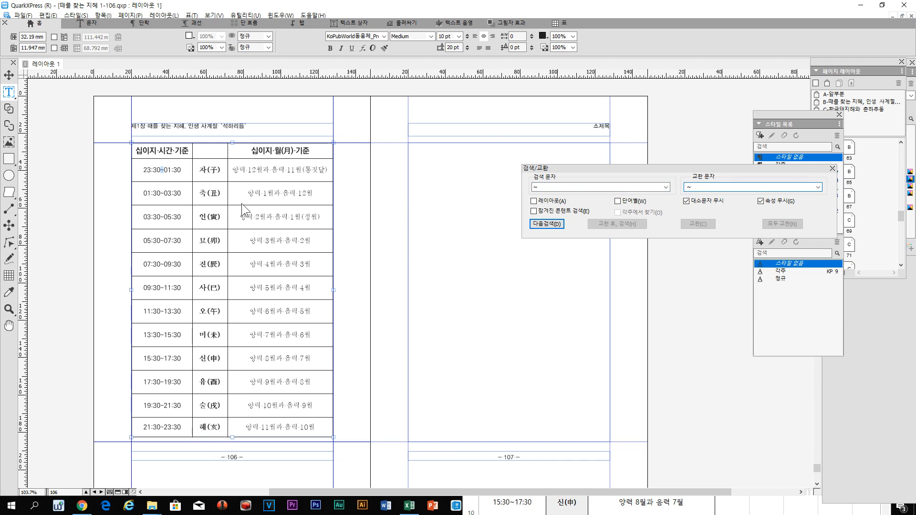
Include the whole layout and locked content in the search, and replace the ~ marks in the table's time ranges
left_click(152, 174)
left_click(533, 211)
left_click(536, 223)
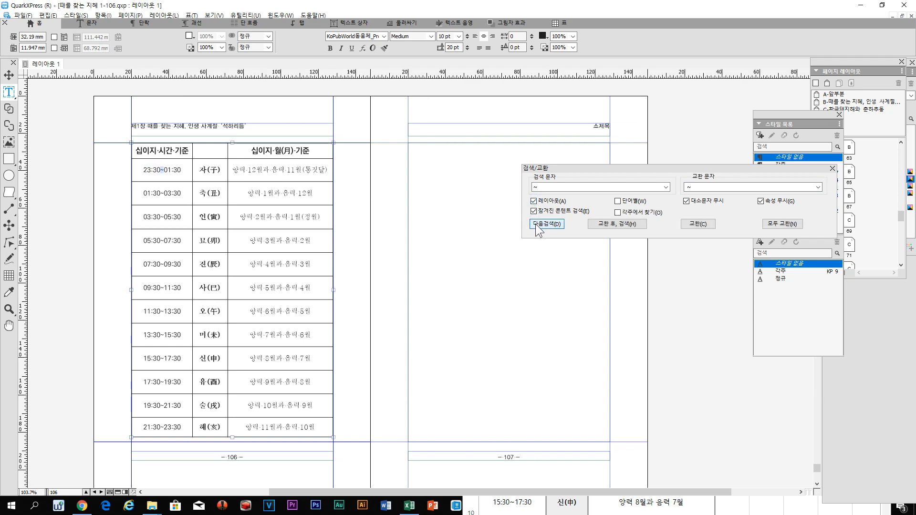
left_click(619, 225)
left_click(475, 287)
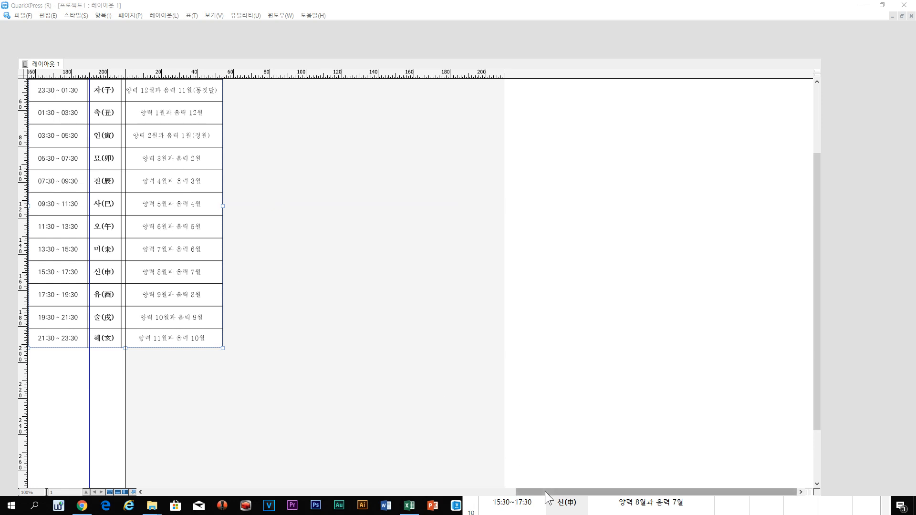
Remove the table from the 프로젝트1 layout and switch to the 때를 찾는 지혜 1-106.qxp layout
left_click_drag(545, 491, 515, 490)
scroll(347, 242, "up", 3)
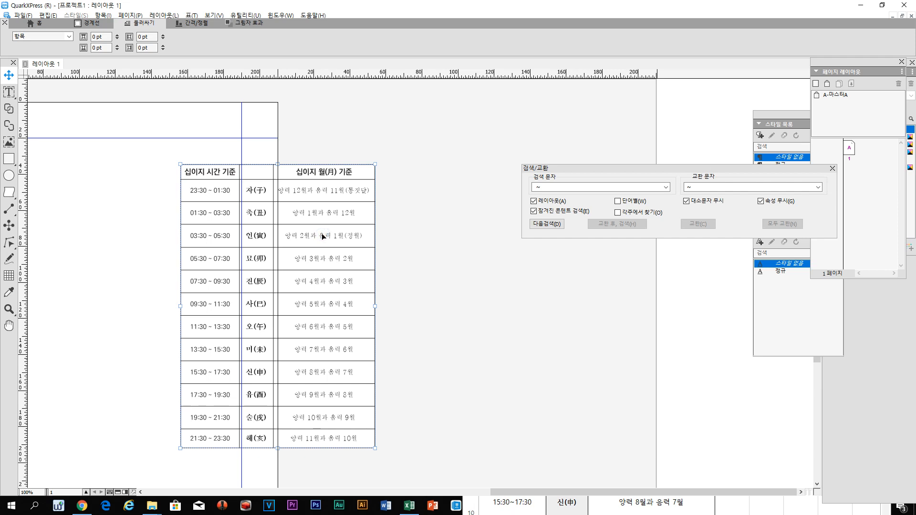
key("Delete")
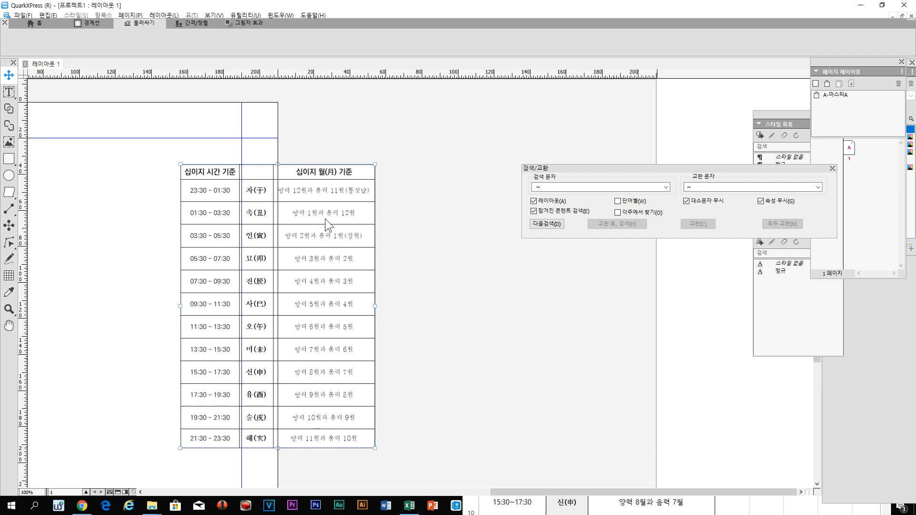
left_click(285, 15)
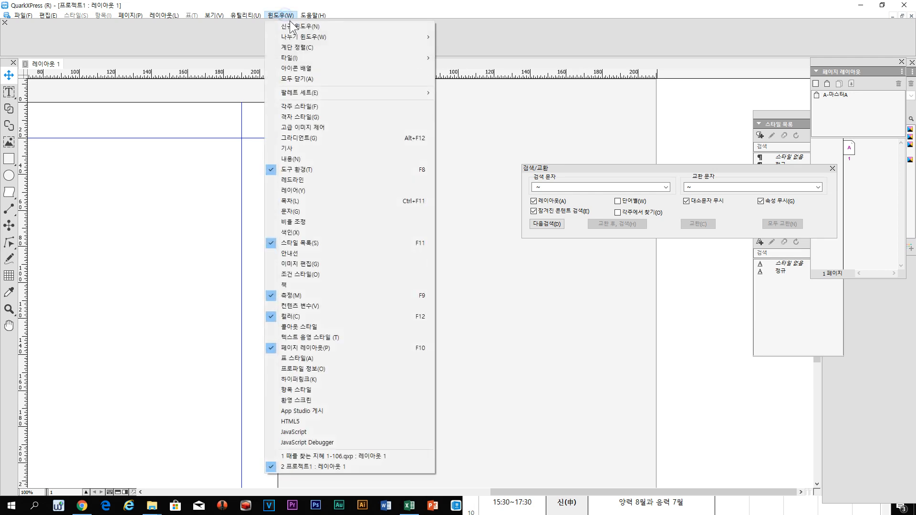
left_click(336, 456)
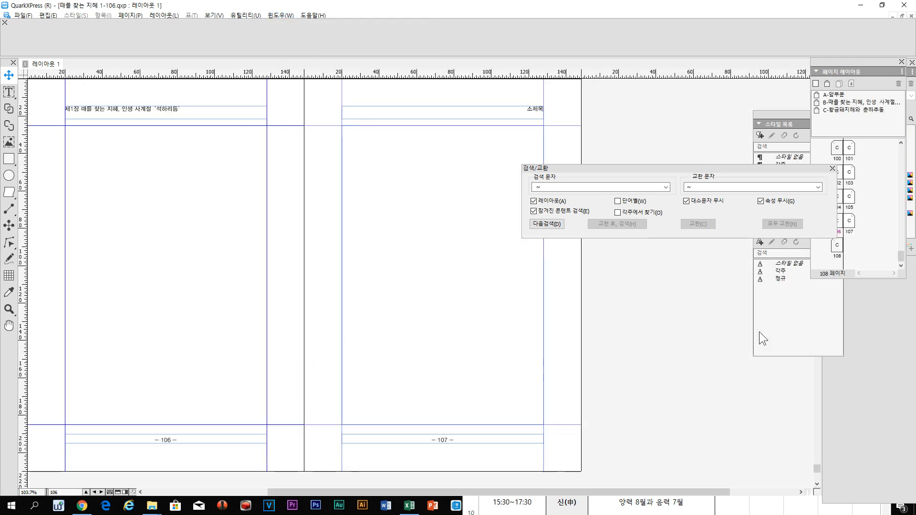
Examine pages 104 to 107 to find where the text ends and where the table belongs
left_click(847, 218)
double_click(848, 219)
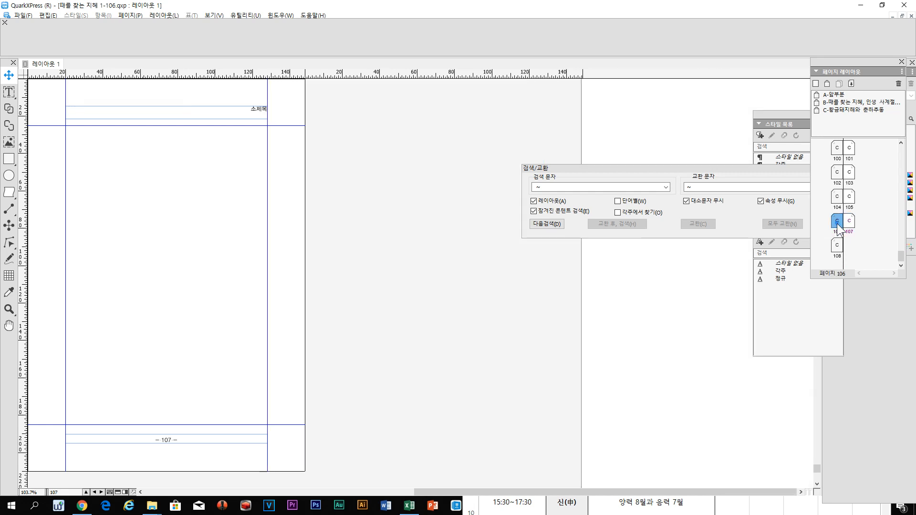
double_click(837, 221)
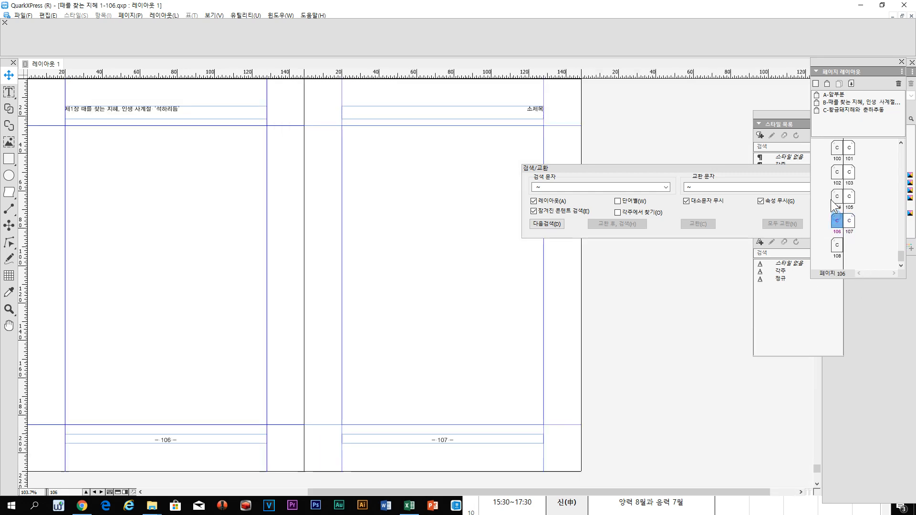
left_click(837, 200)
double_click(837, 200)
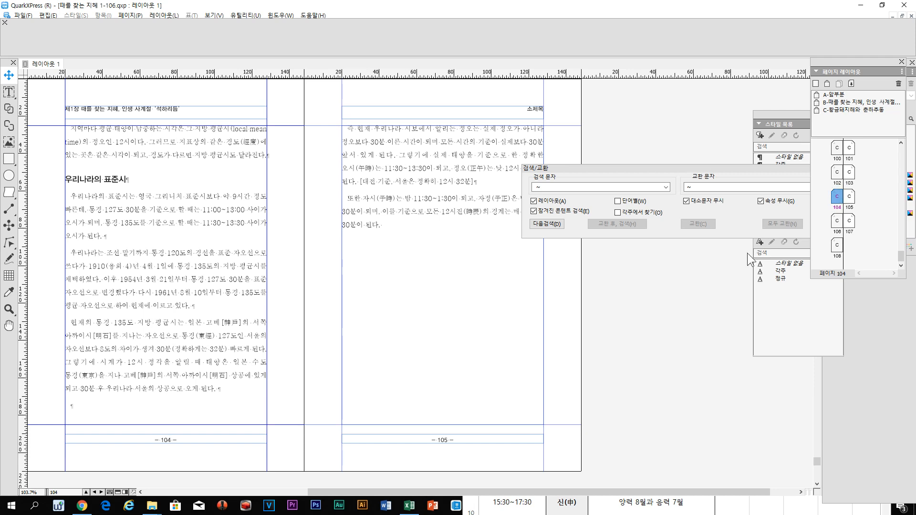
double_click(849, 199)
left_click(837, 221)
double_click(837, 221)
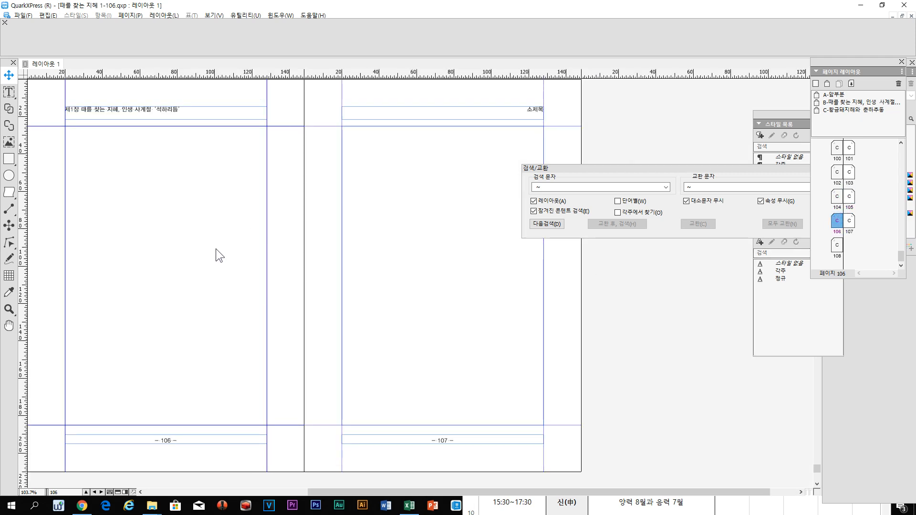
Try placing the table as a freestanding item within page 106's margins, and delete it from the page
key("ctrl+v")
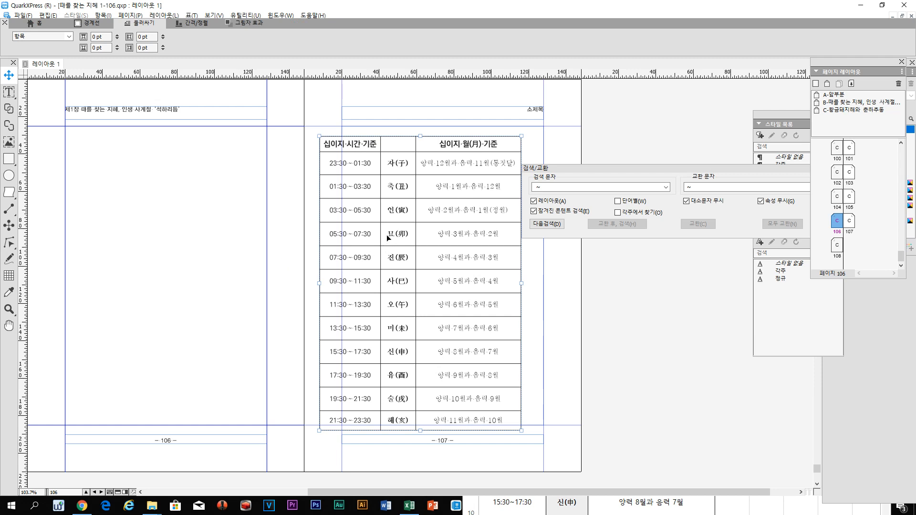
left_click_drag(402, 211, 150, 201)
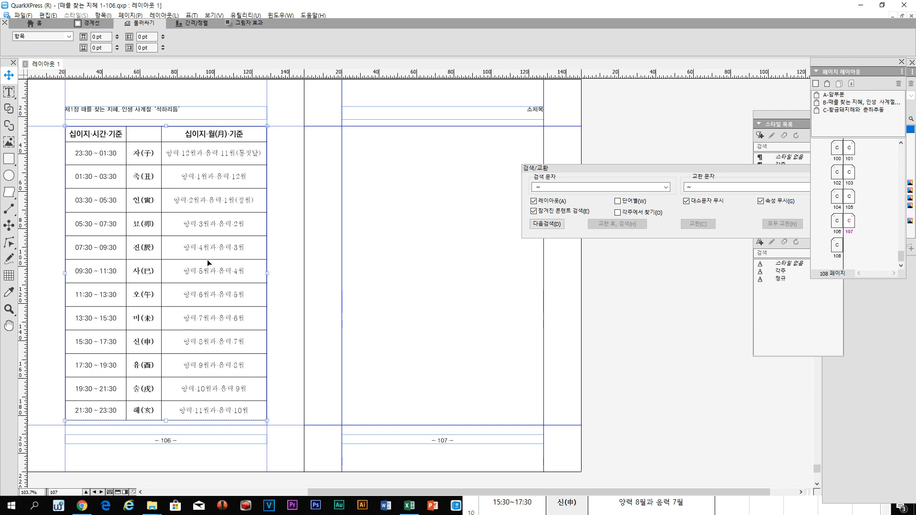
mouse_move(141, 203)
left_mouse_down()
mouse_move(309, 193)
mouse_move(160, 229)
mouse_move(145, 213)
left_mouse_up()
left_click(148, 144)
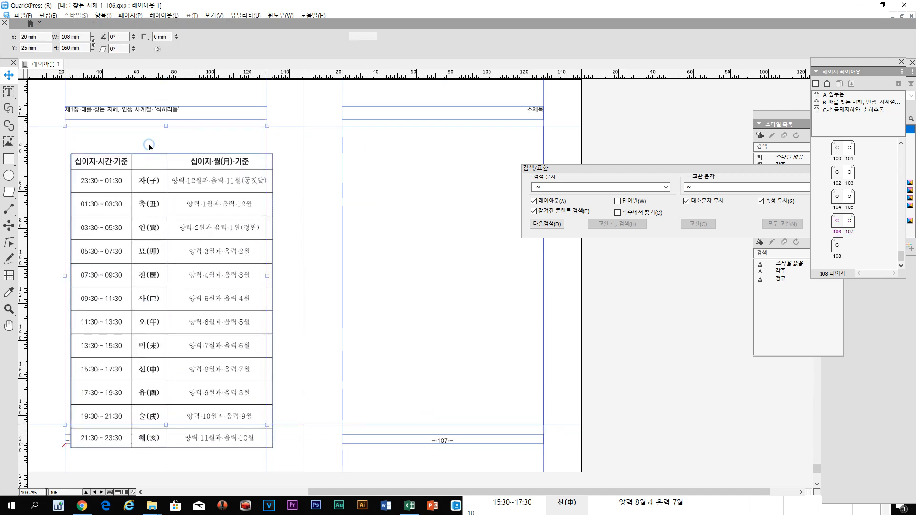
left_click(129, 168)
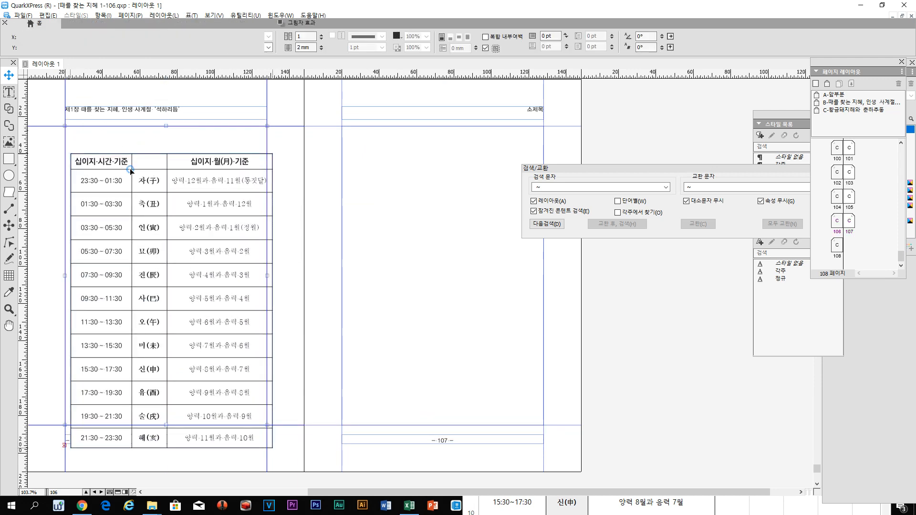
left_click_drag(130, 165, 127, 156)
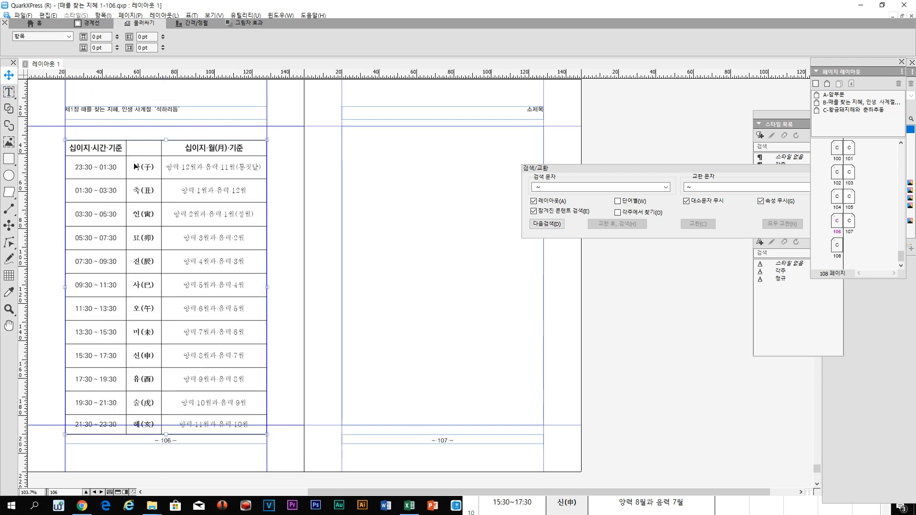
mouse_move(118, 152)
left_mouse_down()
mouse_move(194, 146)
mouse_move(119, 156)
mouse_move(119, 143)
left_mouse_up()
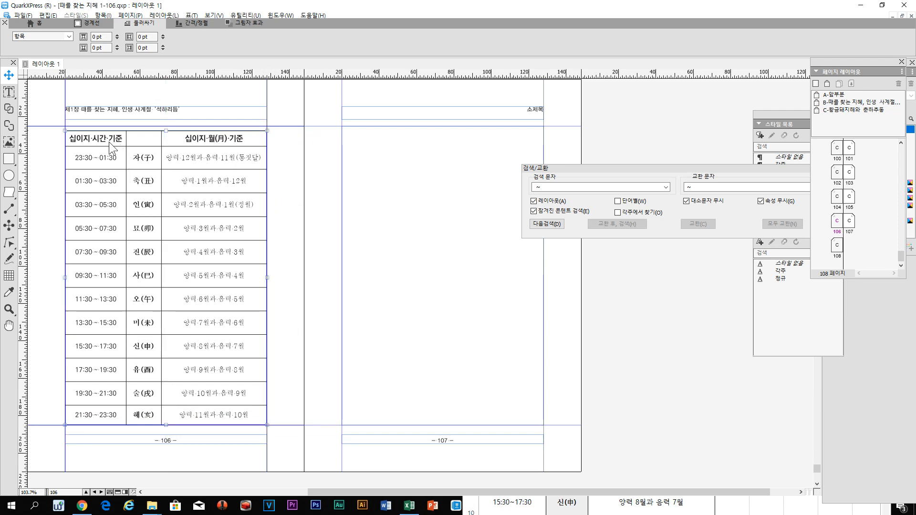
key("ctrl+k")
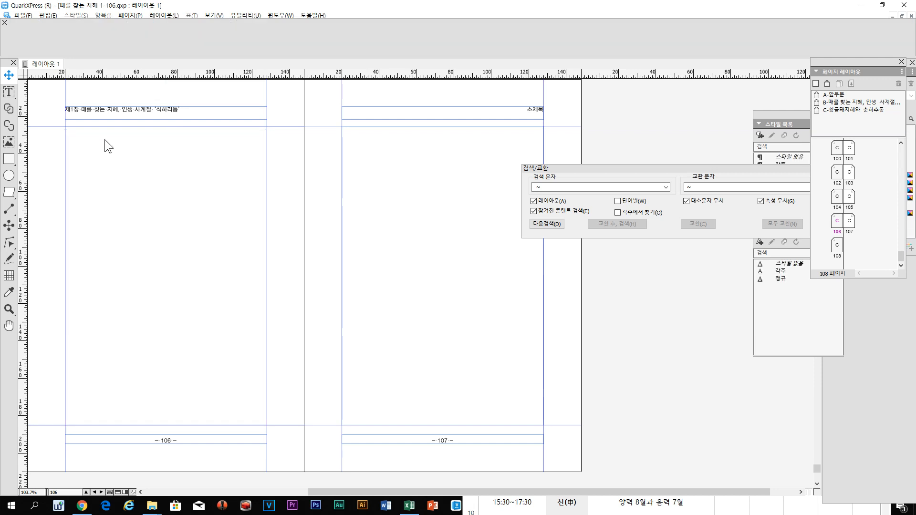
Add several empty paragraphs after the last line of body text on page 105
left_click(9, 93)
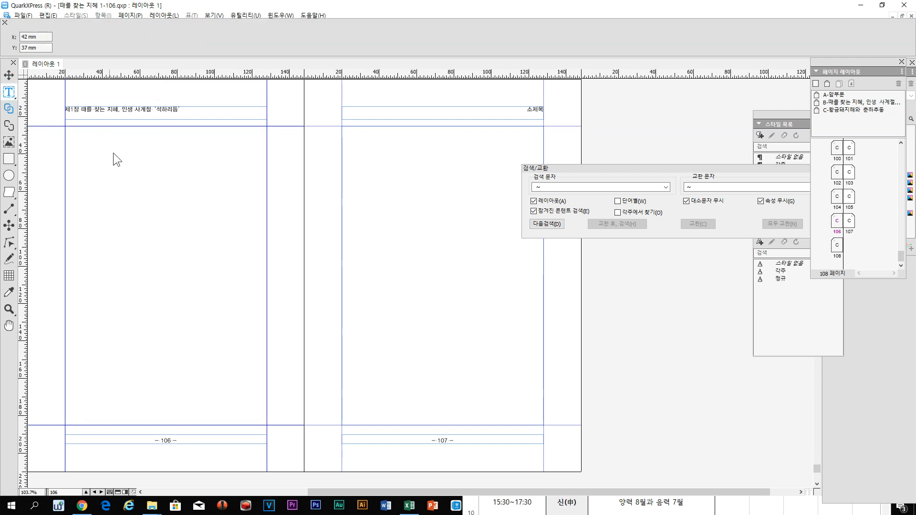
scroll(117, 160, "up", 5)
left_click(363, 220)
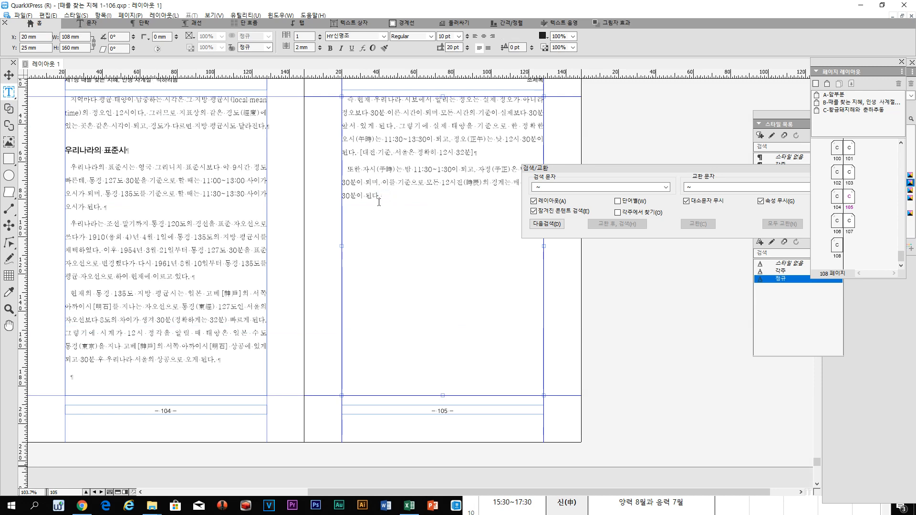
key("Return")
left_click(94, 25)
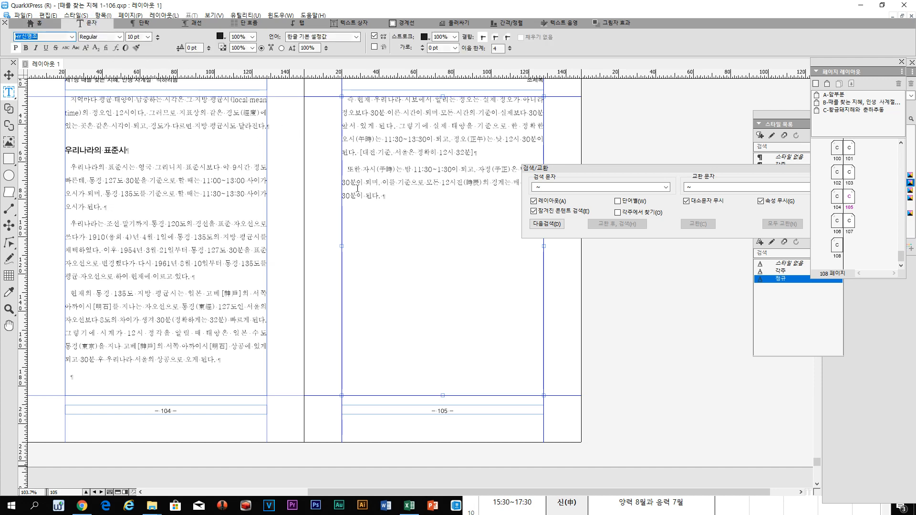
left_click(390, 199)
key("Return")
key("Return")
key("Return")
key("Return")
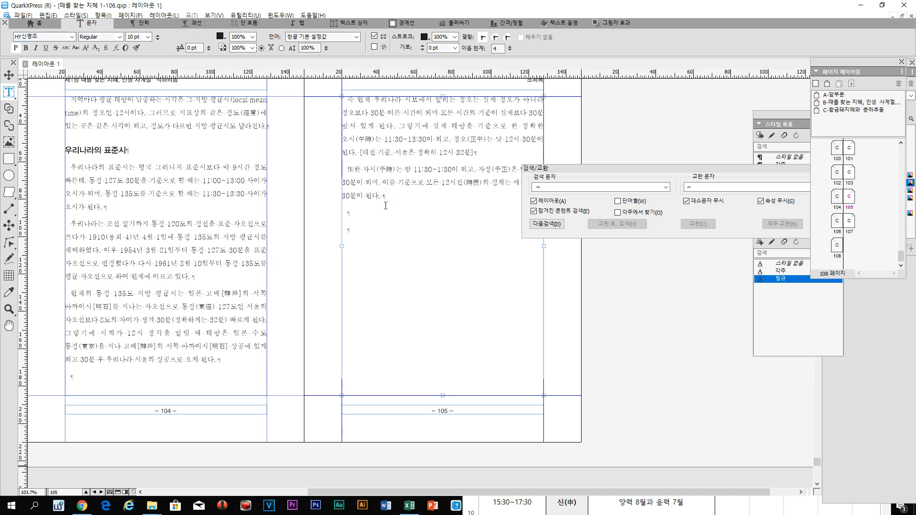
Set the space after and the first-line indent of the new empty paragraphs on page 105 to 0 mm
left_click_drag(361, 219, 359, 256)
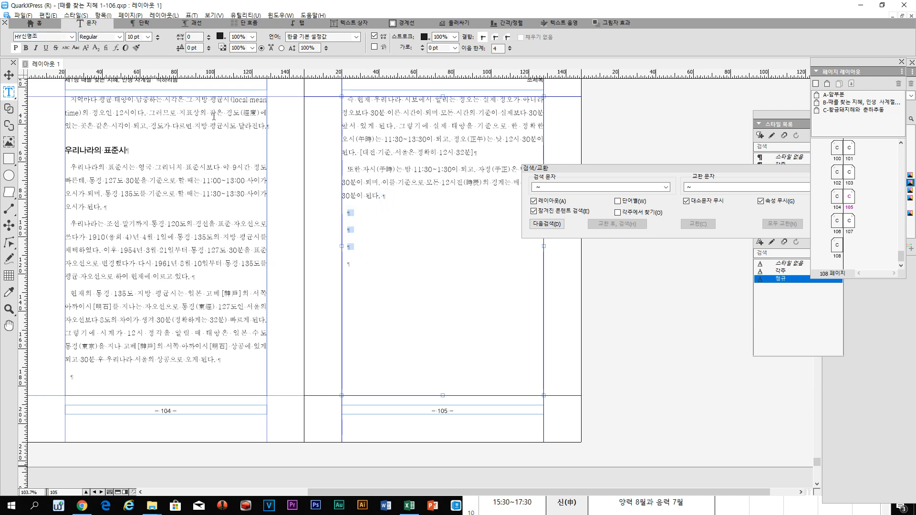
left_click(141, 24)
left_click(82, 49)
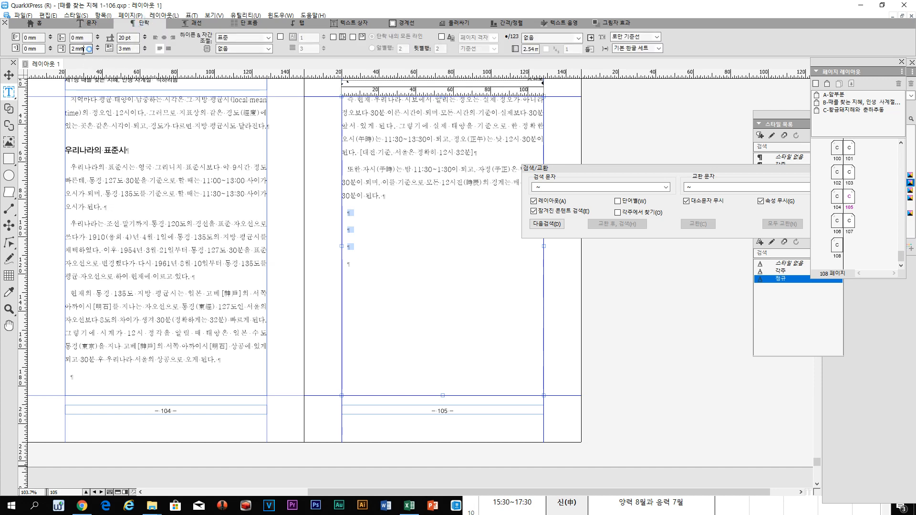
left_click_drag(83, 50, 61, 53)
type("0")
left_click(134, 50)
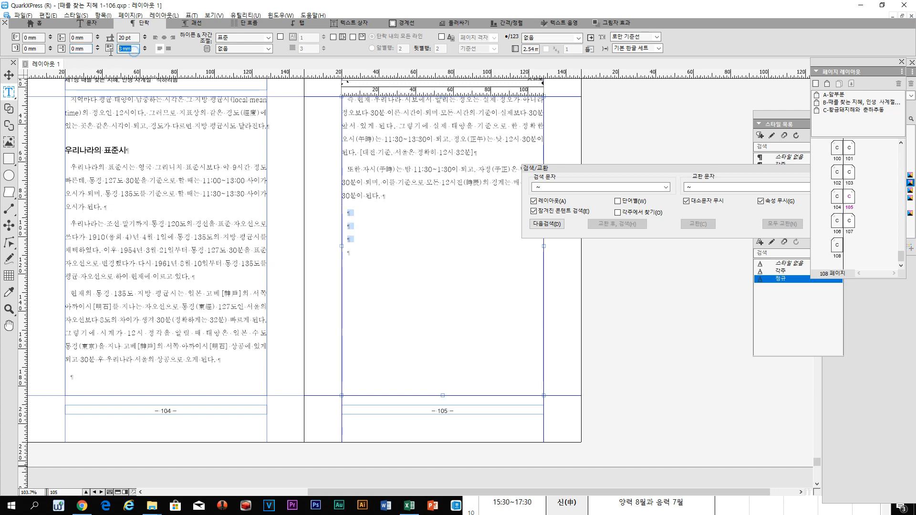
type("0")
key("Return")
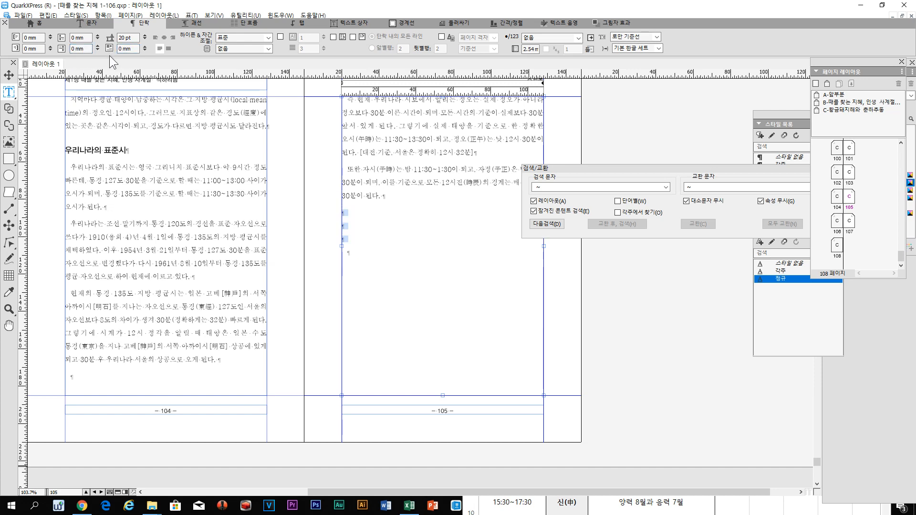
Add more empty paragraphs below the page 105 text until they fill page 106 and reach page 107
left_click(348, 216)
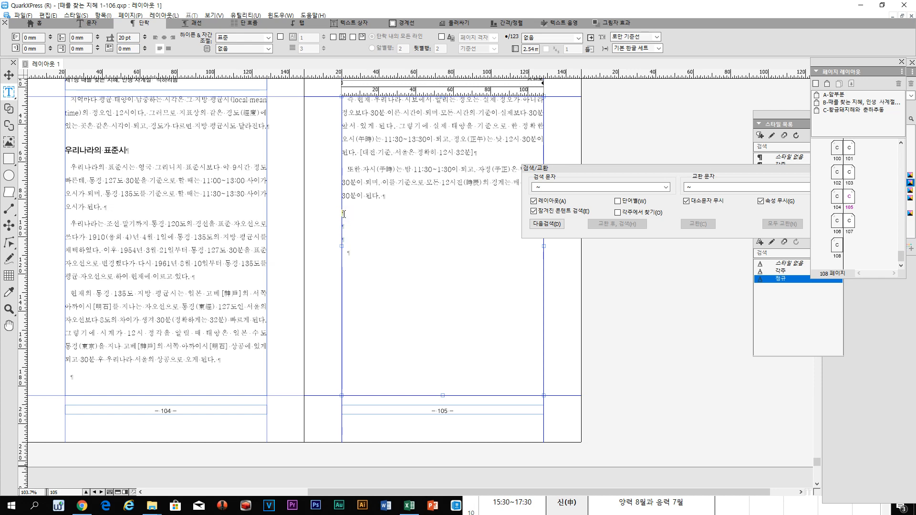
key("Return")
key("Return")
key("Return")
key("Return")
key("Return")
key("Return")
key("Return")
key("Return")
key("Return")
key("Return")
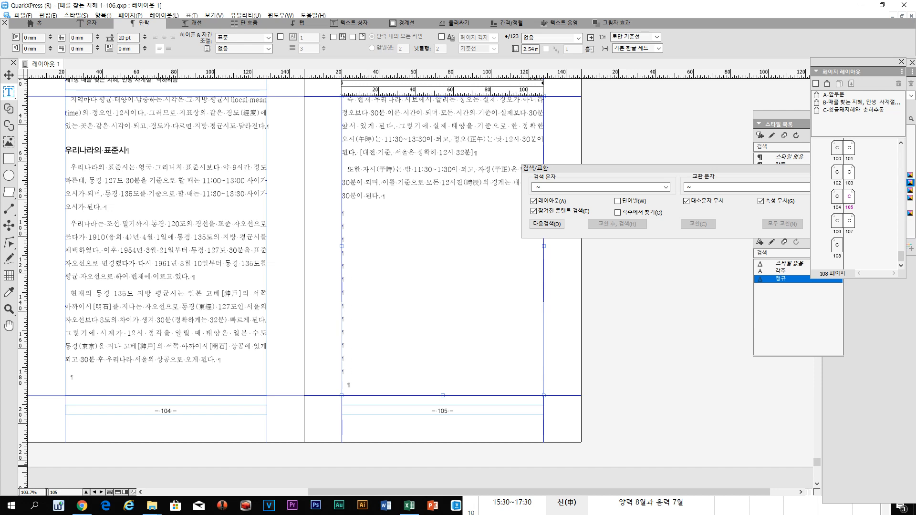
key("Return")
key("Return")
key("Return")
key("Return")
key("Return")
key("Return")
key("Return")
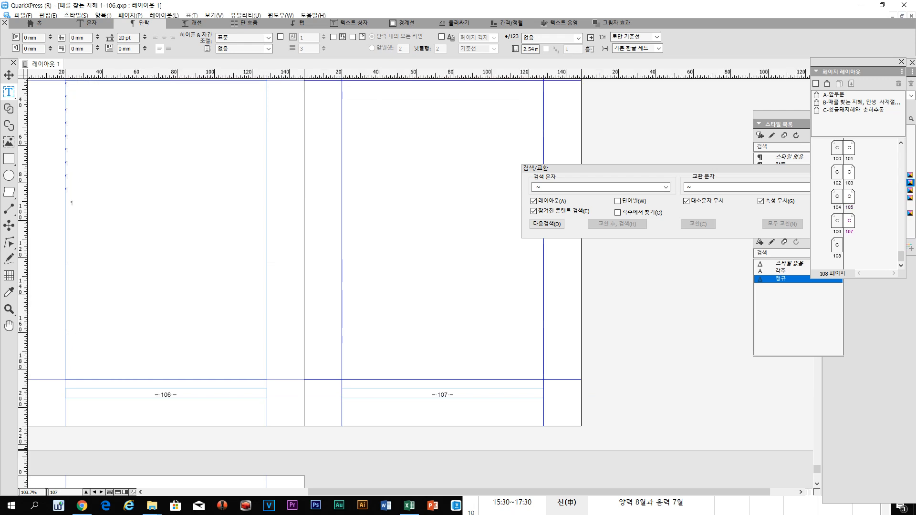
key("Return")
key("Return")
key("Return")
Paste the table inline at the last empty paragraph of page 106 and check its placement against the preceding pages
left_click(77, 376)
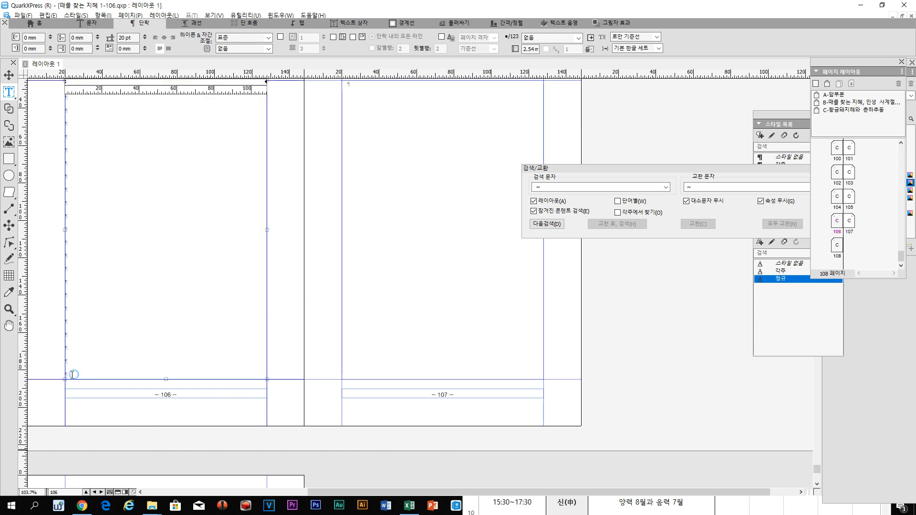
key("ctrl+v")
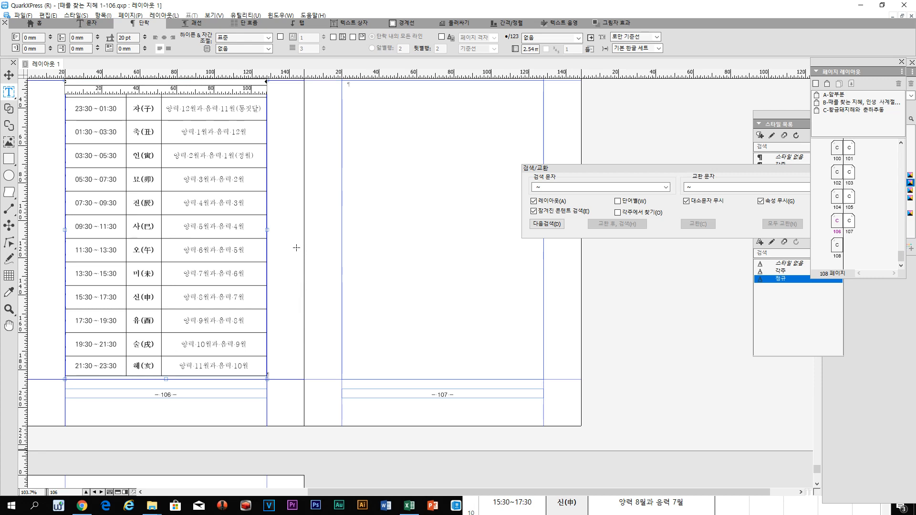
left_click(8, 75)
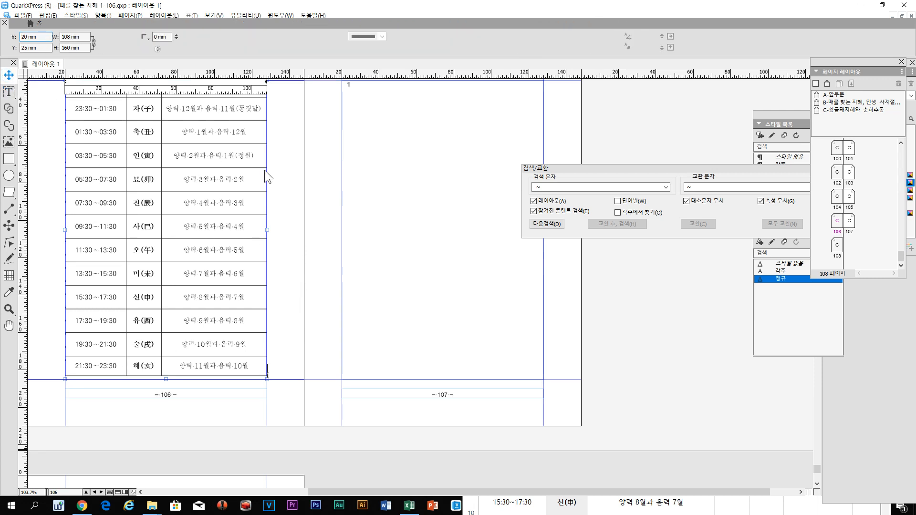
left_click(294, 177)
scroll(294, 178, "up", 5)
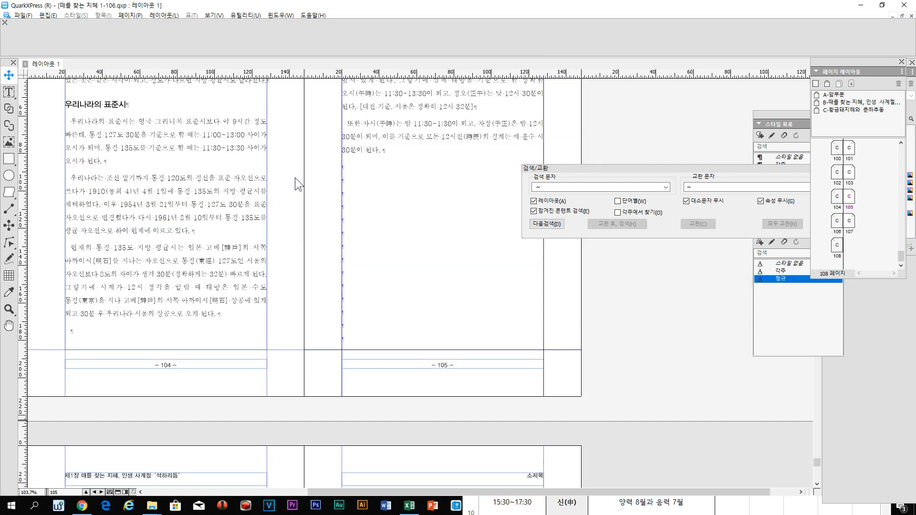
scroll(295, 181, "down", 5)
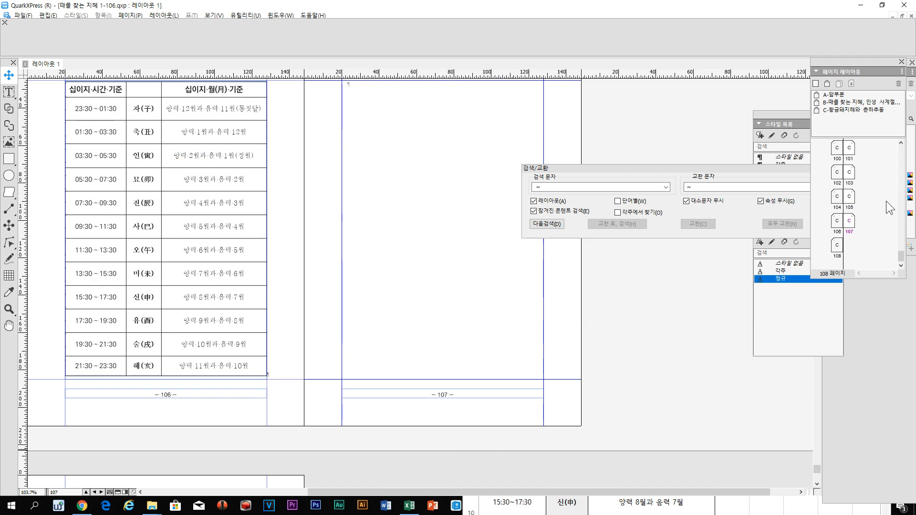
Select the header row cells of the page 106 table and display the 컬러 palette clear of the other palettes
key("t")
left_click(163, 124)
left_click(173, 119)
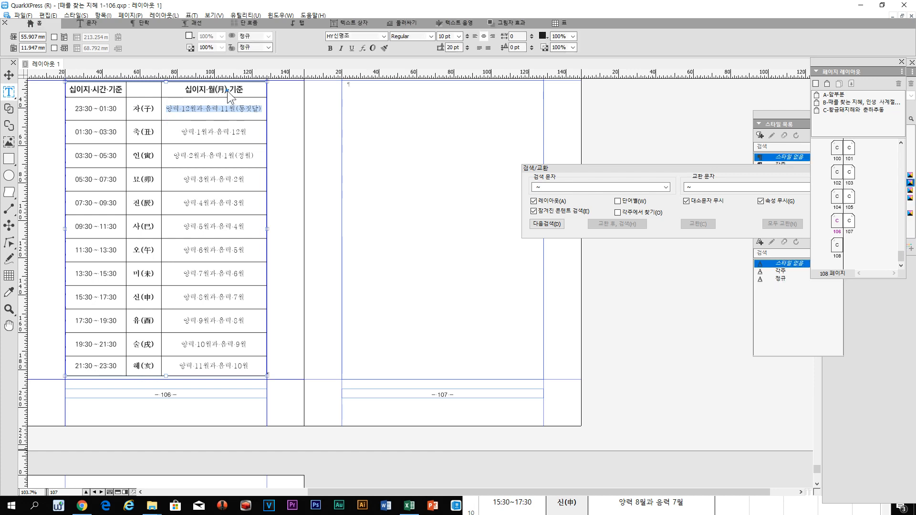
left_click(246, 91)
left_click_drag(246, 91, 98, 91)
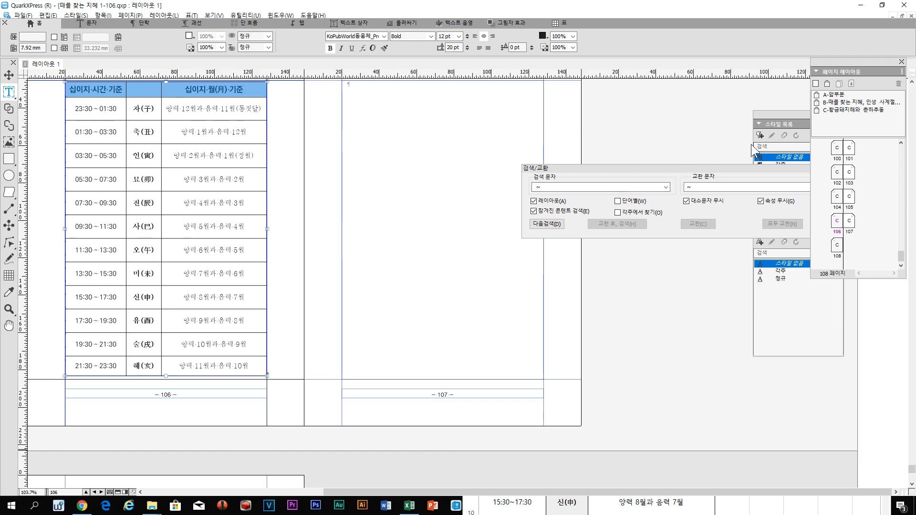
key("F12")
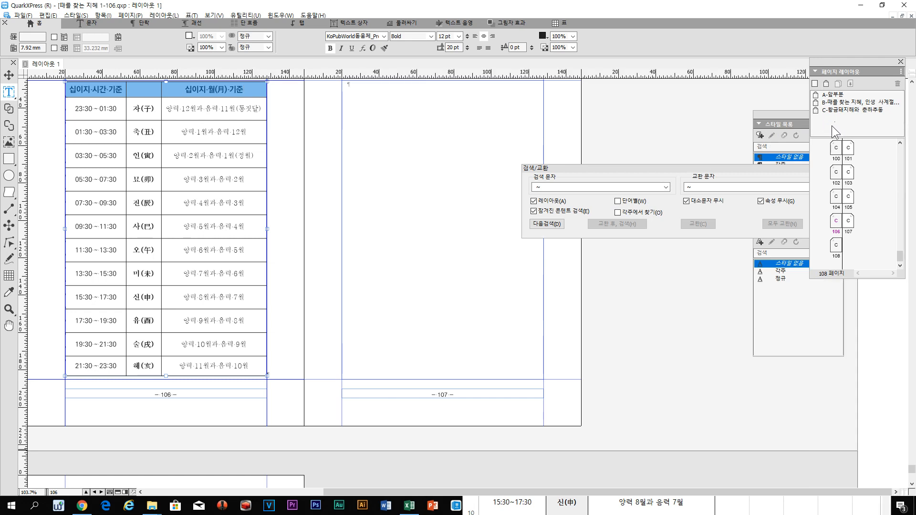
key("F12")
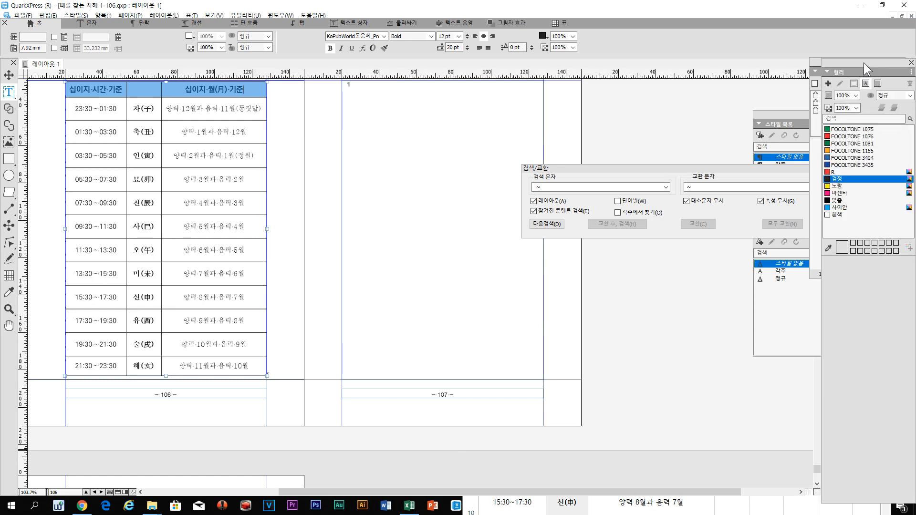
left_click_drag(863, 62, 660, 45)
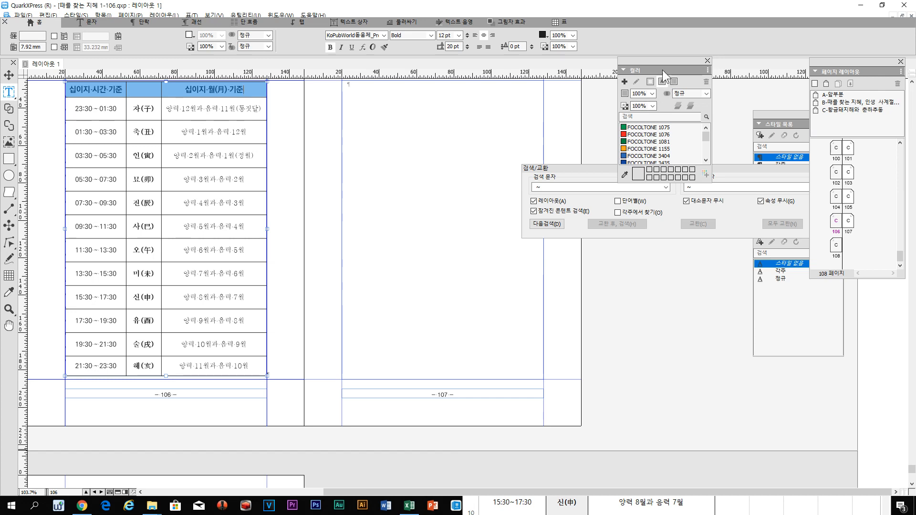
Fill the background of the selected header cells with 사이안 at a 10% shade and check the table on the page
left_click(674, 81)
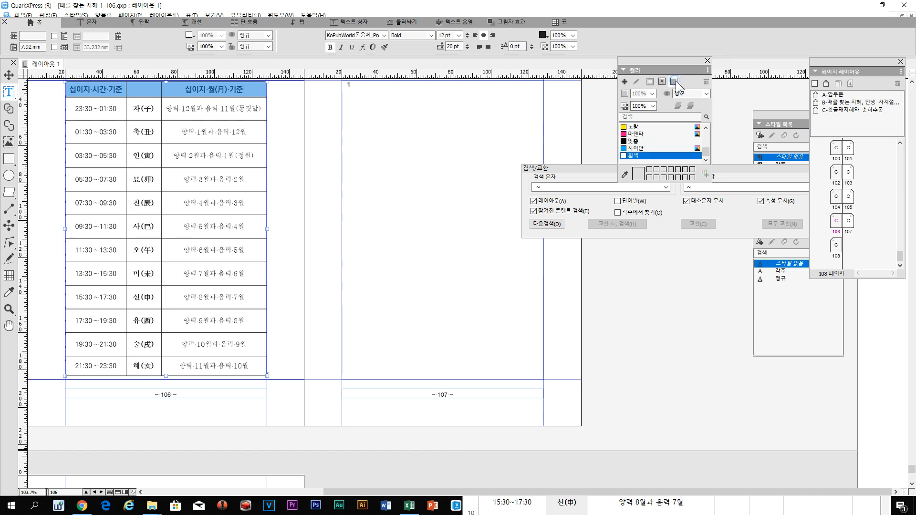
left_click(637, 148)
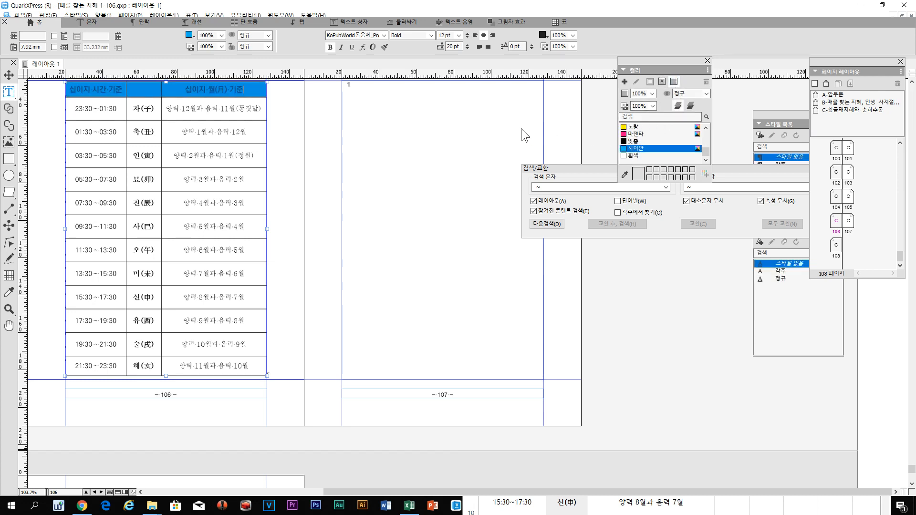
left_click(644, 92)
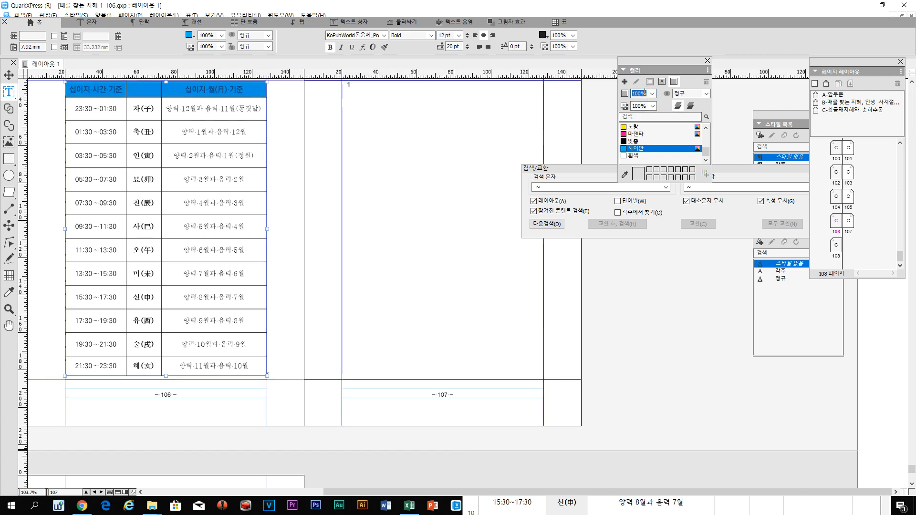
type("10")
key("Return")
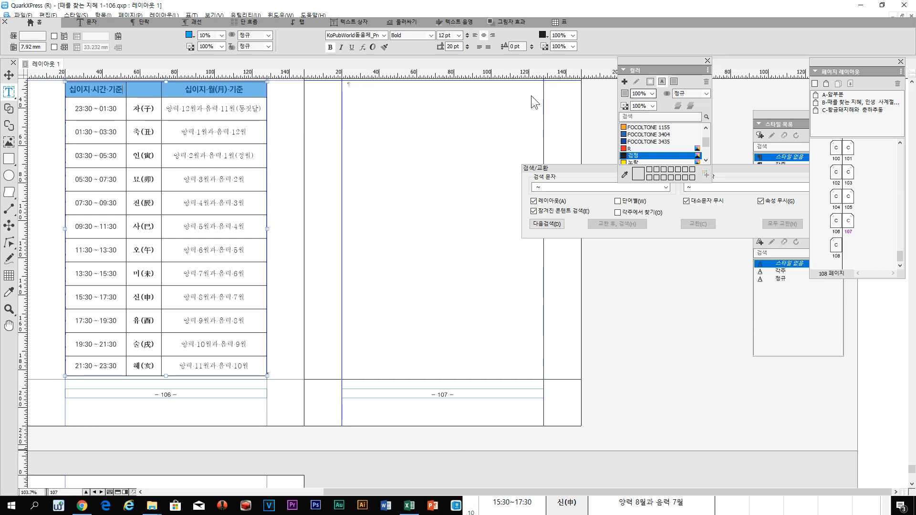
left_click(287, 94)
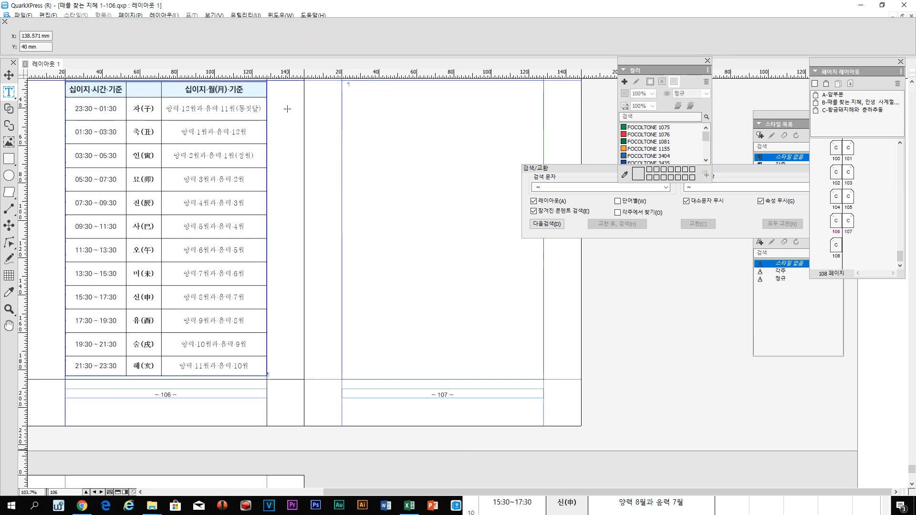
scroll(289, 110, "up", 4)
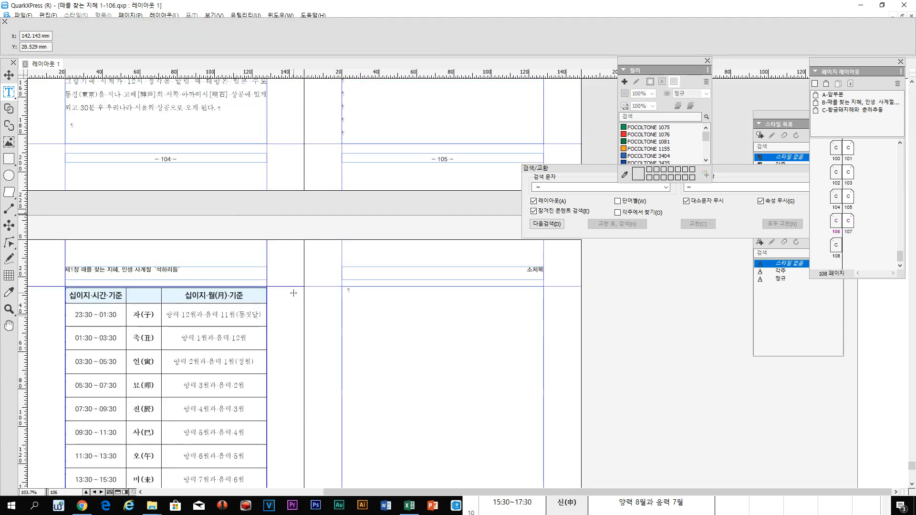
scroll(285, 301, "down", 4)
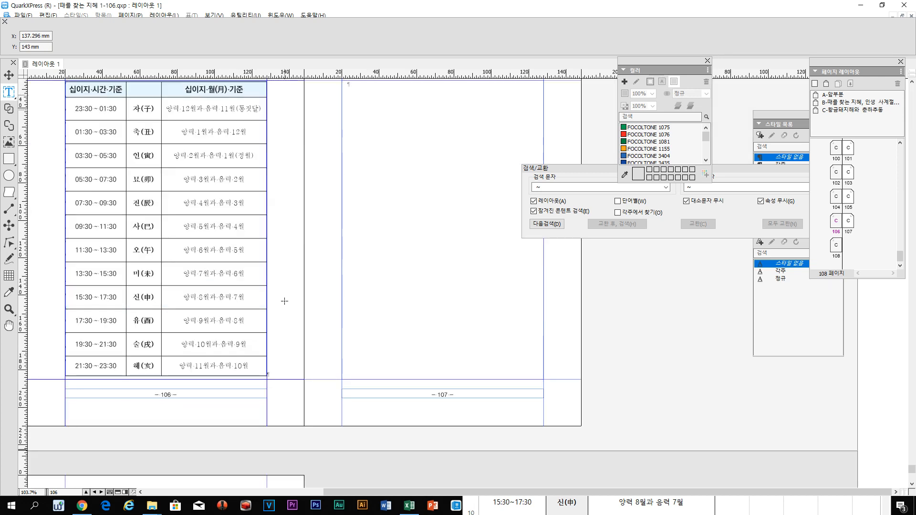
Try filling the middle column cells from 자(子) to 해(亥) with a 노랑 background
left_click(154, 120)
left_click(138, 110)
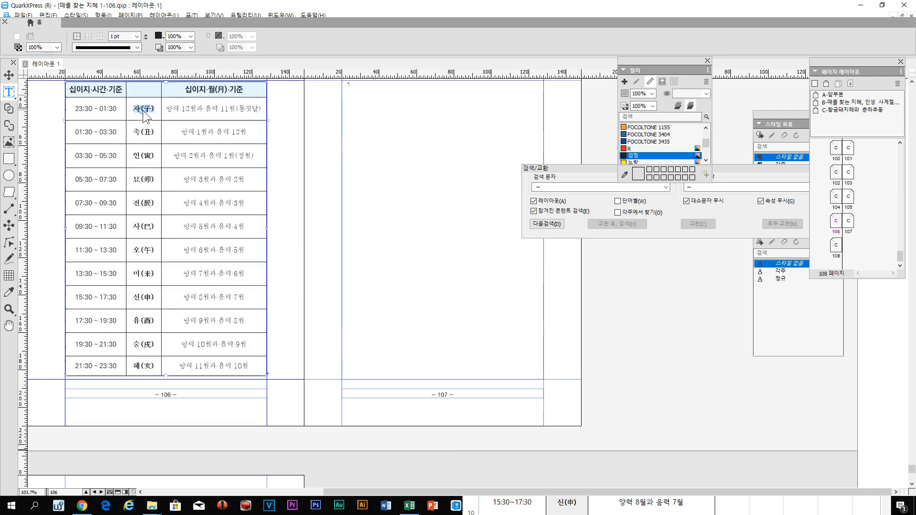
left_click_drag(132, 108, 153, 368)
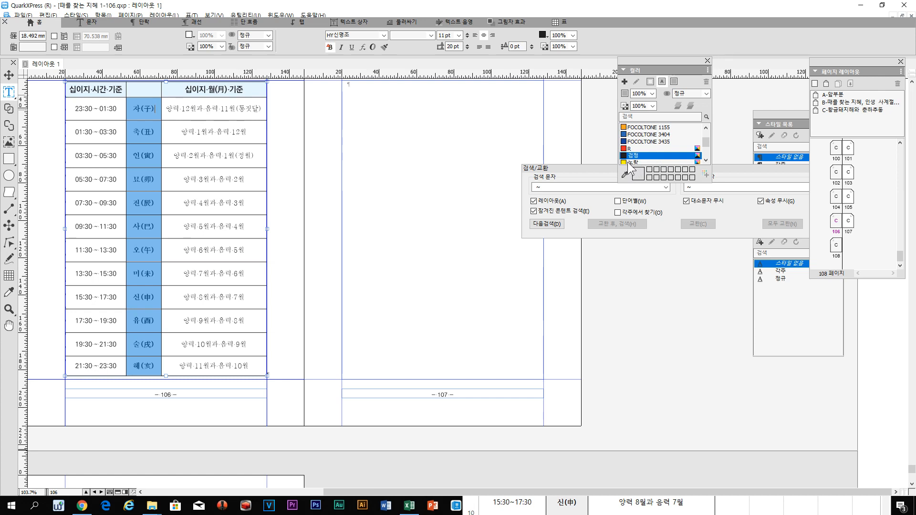
left_click(673, 81)
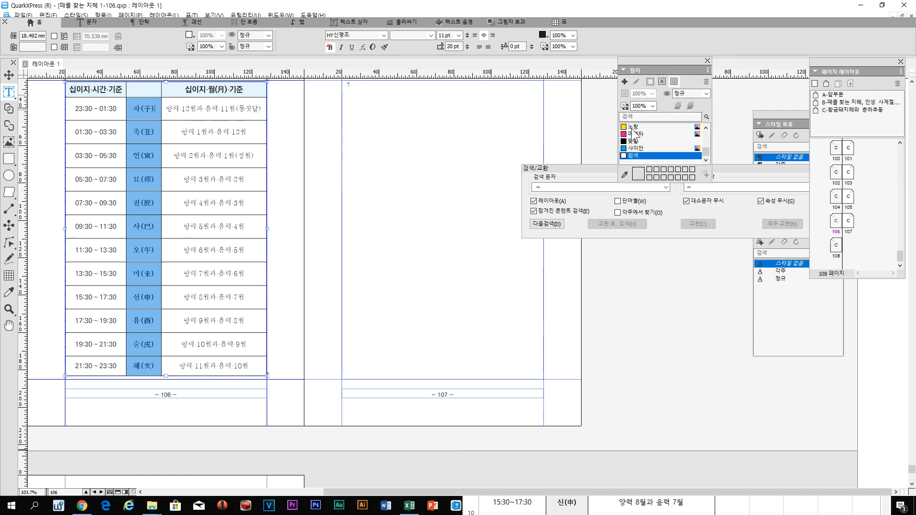
left_click(633, 127)
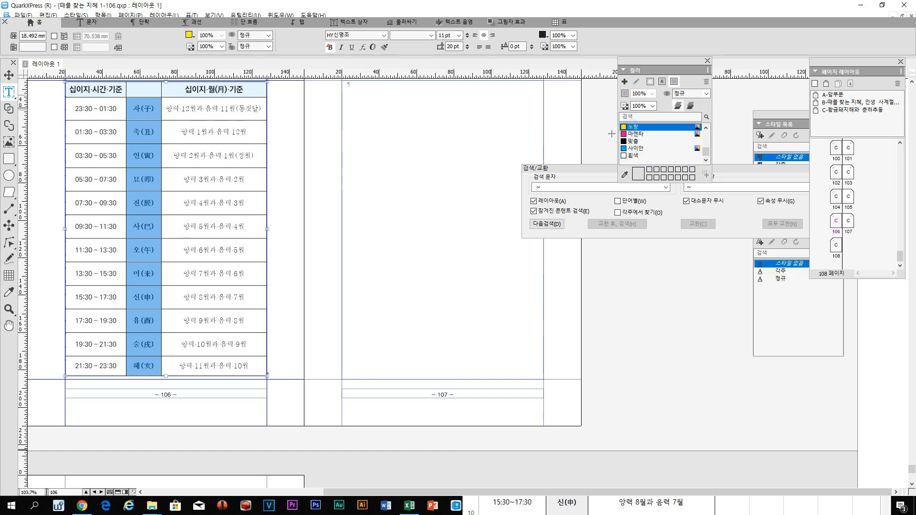
left_click(316, 132)
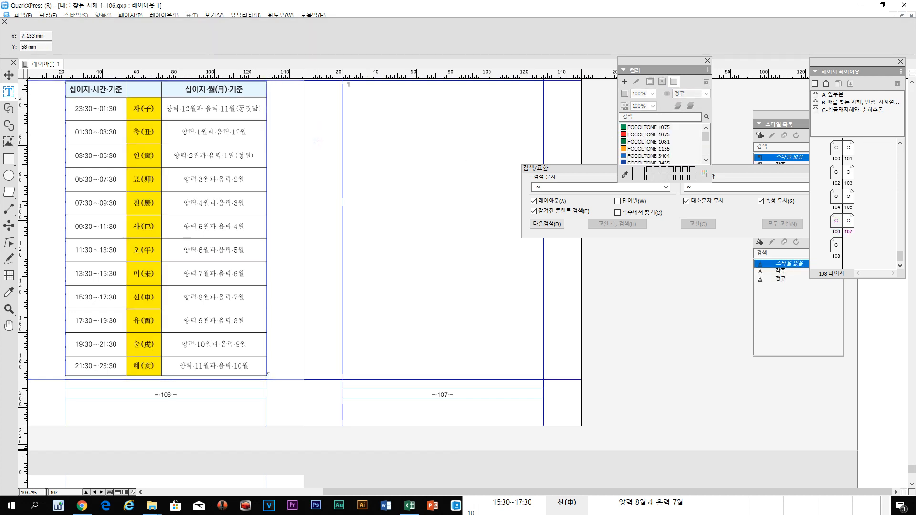
Undo the yellow background fill on the table's middle column
scroll(318, 142, "up", 1)
key("ctrl+z")
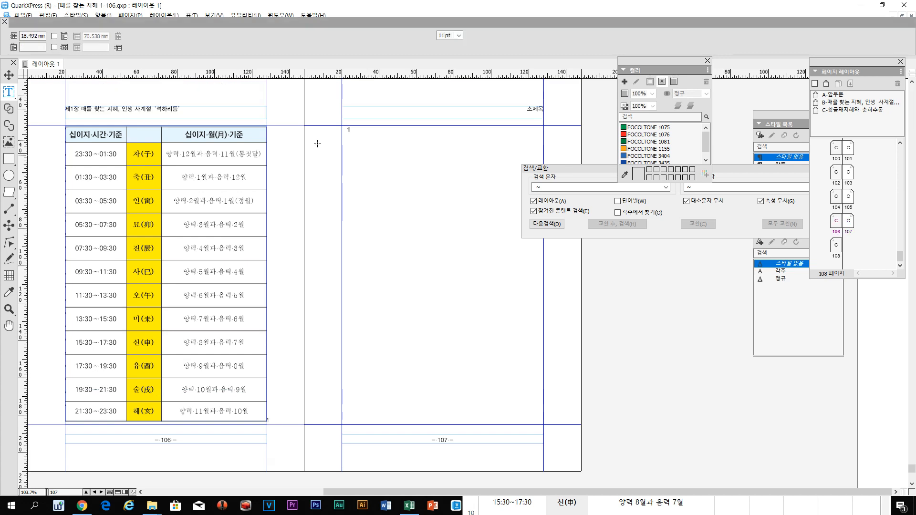
left_click(294, 159)
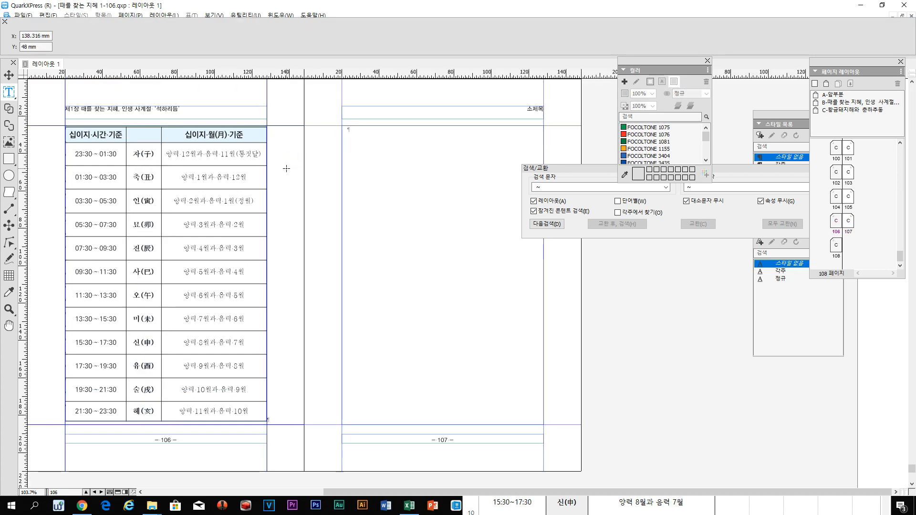
Remove the artificial bold from the middle column cells 자(子) to 해(亥) and set their font to KoPubWorld돋움체_Pro Bold
left_click(139, 160)
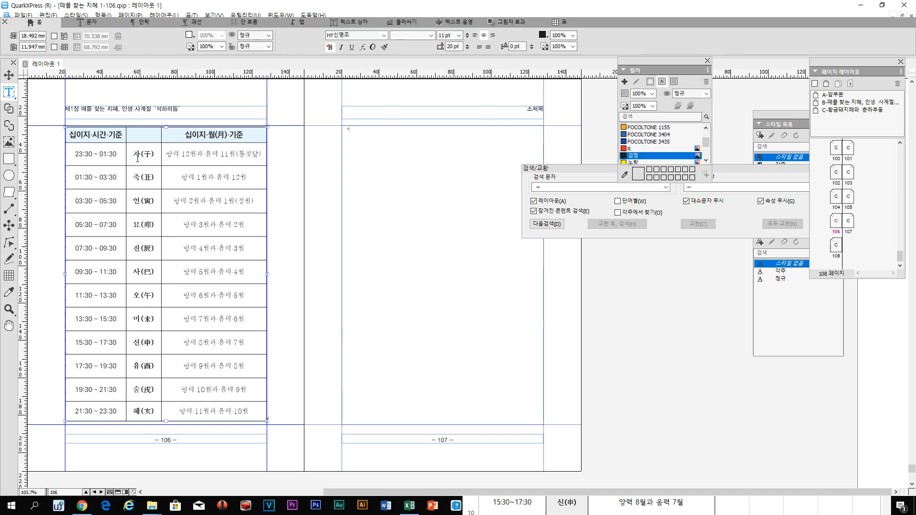
left_click_drag(135, 156, 148, 411)
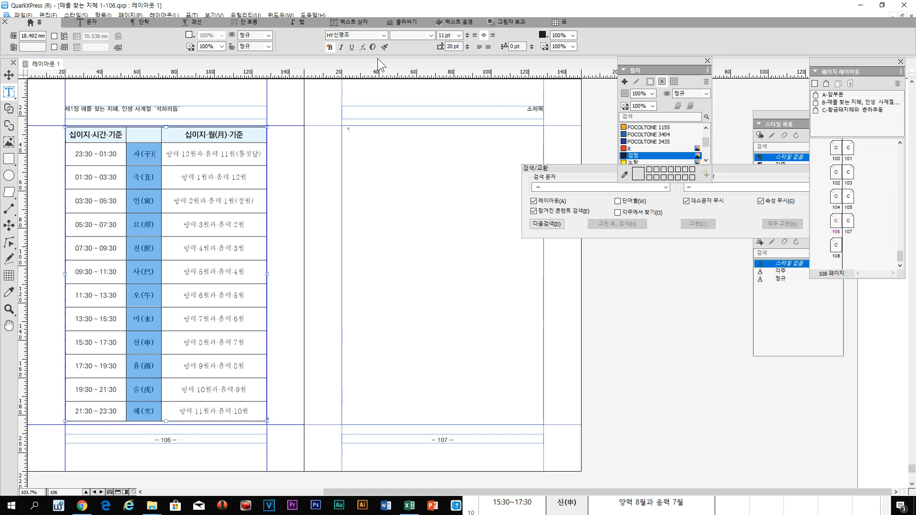
left_click(329, 49)
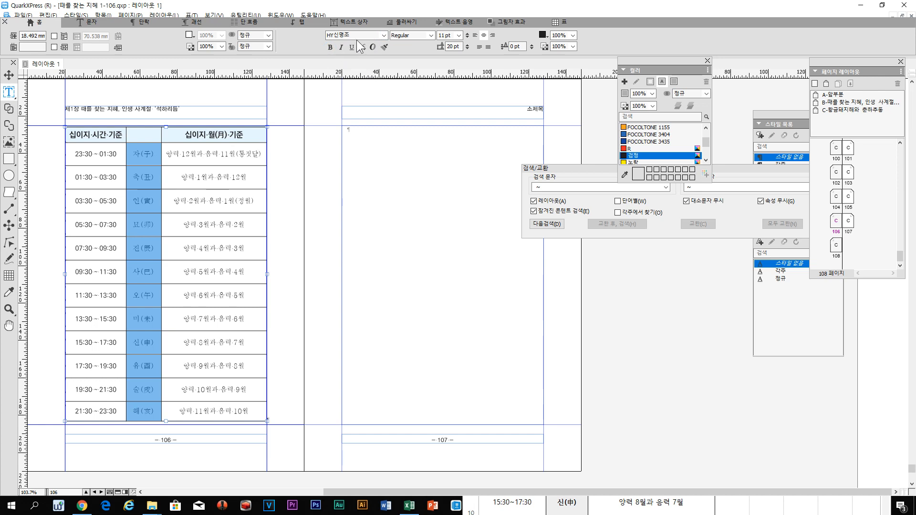
left_click(382, 35)
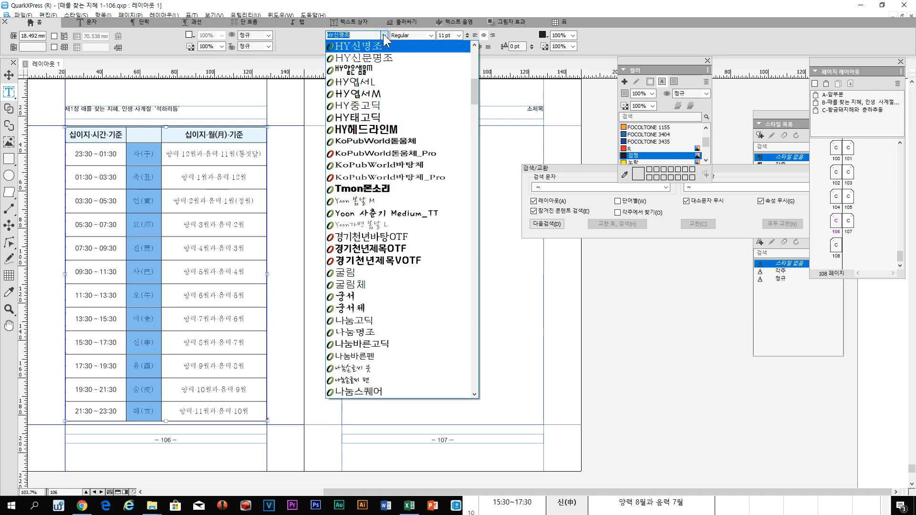
left_click_drag(472, 88, 474, 54)
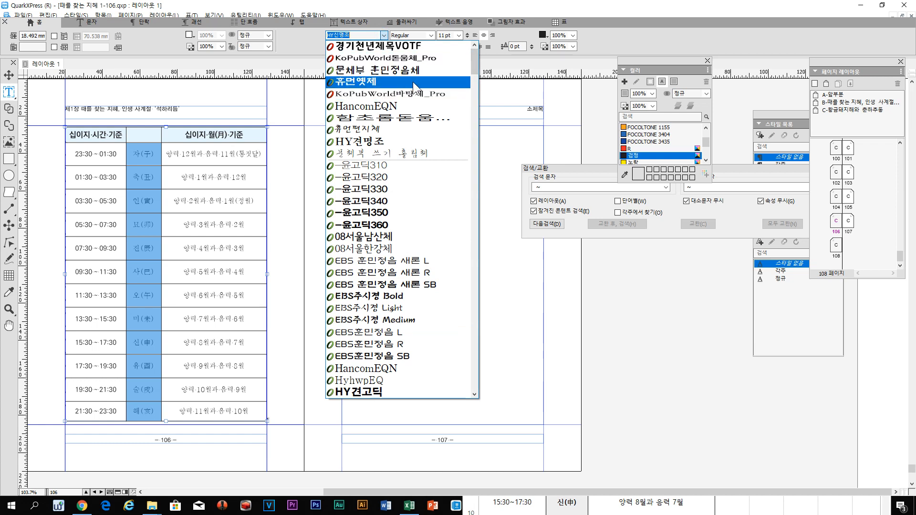
key("Escape")
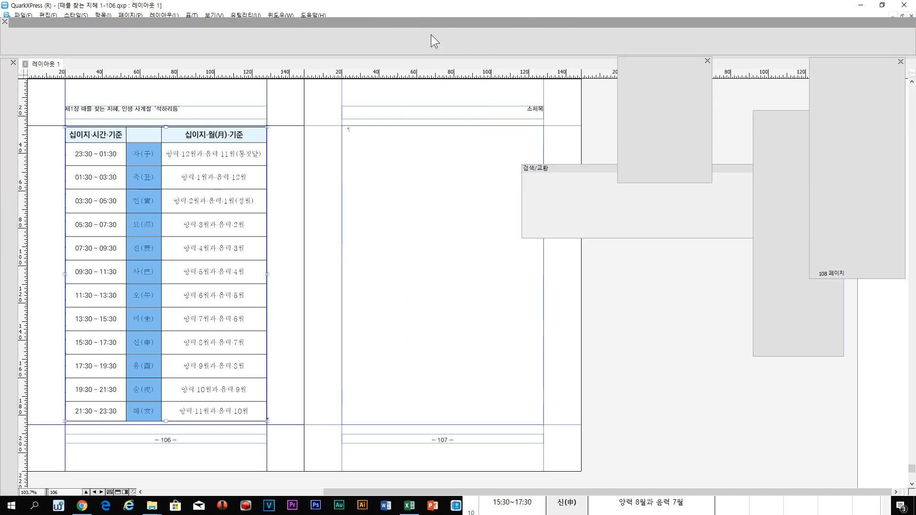
left_click(430, 35)
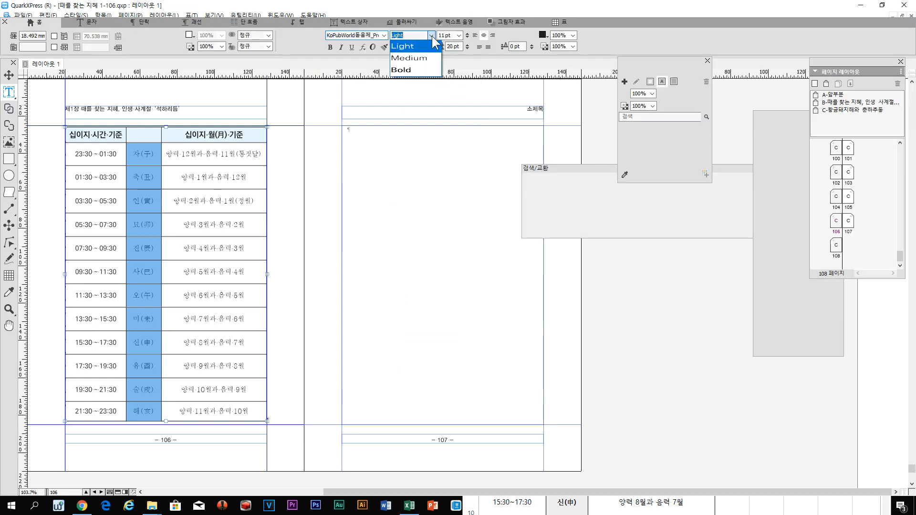
left_click(419, 62)
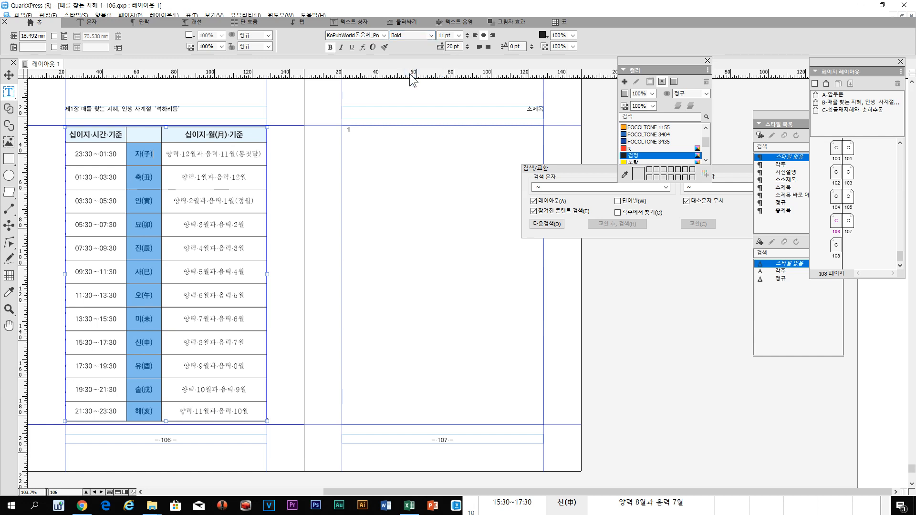
left_click(291, 97)
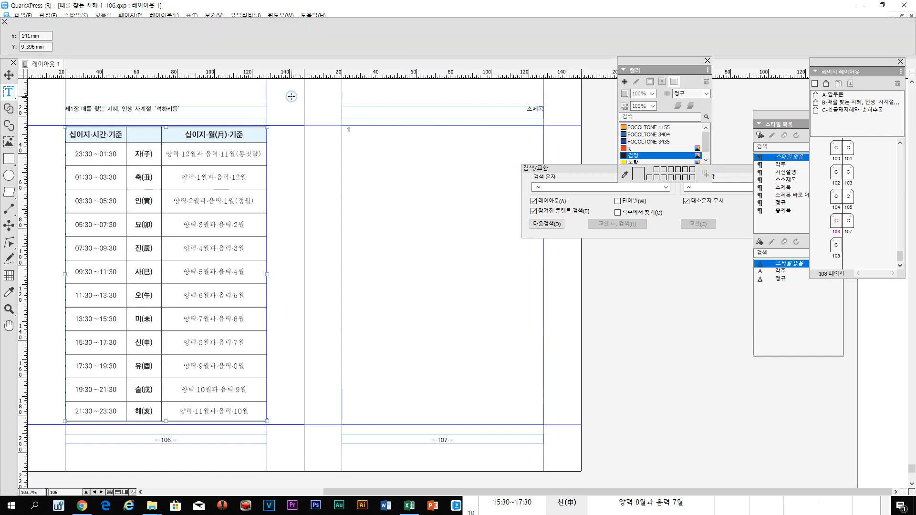